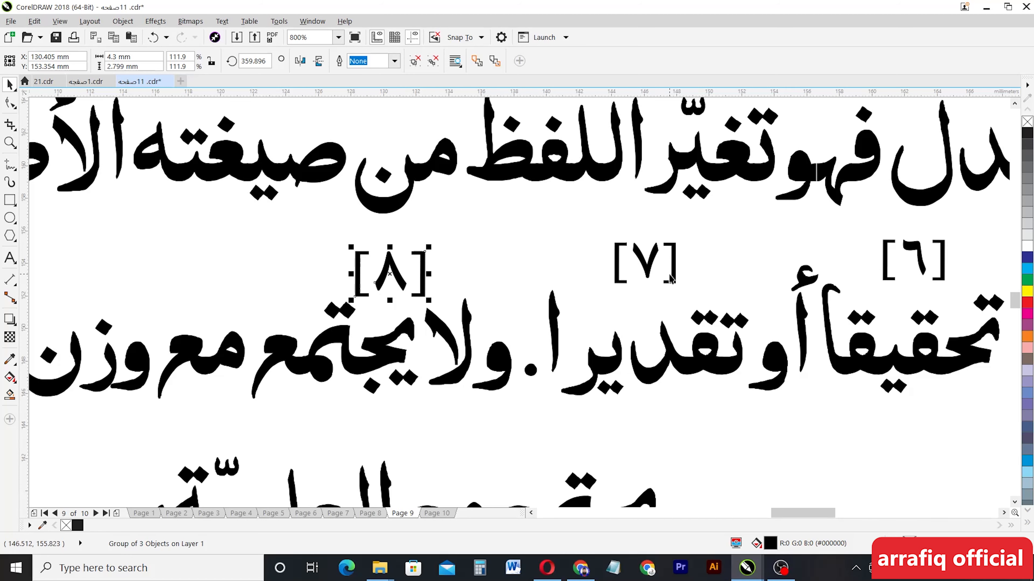
- Enlarge the [٧] footnote marker above the main text on page 9 to about 110% of its size
{"action": "left_click", "coordinate": [677, 281]}
{"action": "left_click_drag", "start_coordinate": [678, 281], "coordinate": [683, 332]}
{"action": "left_click", "coordinate": [689, 344]}
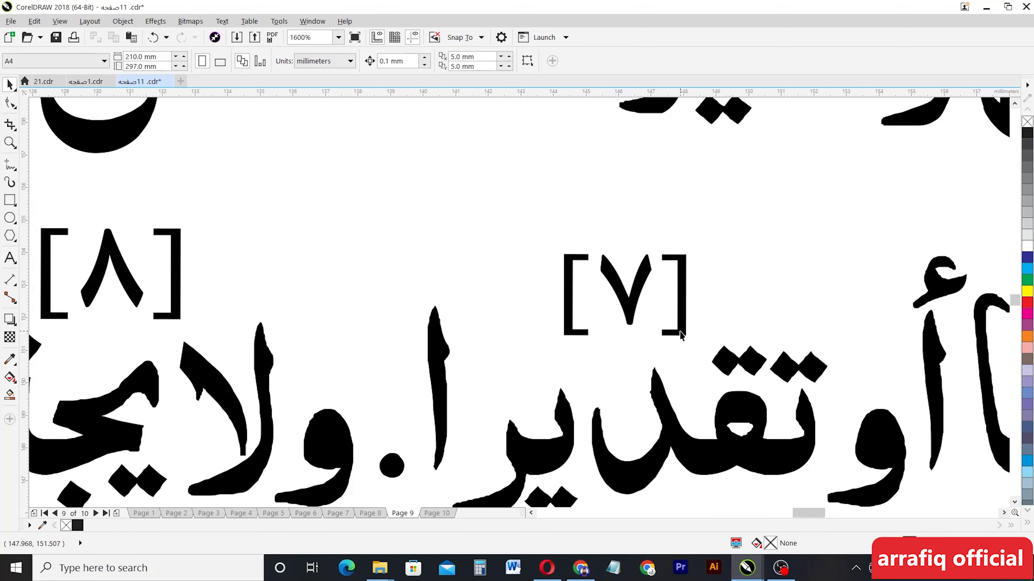
{"action": "left_click", "coordinate": [685, 328]}
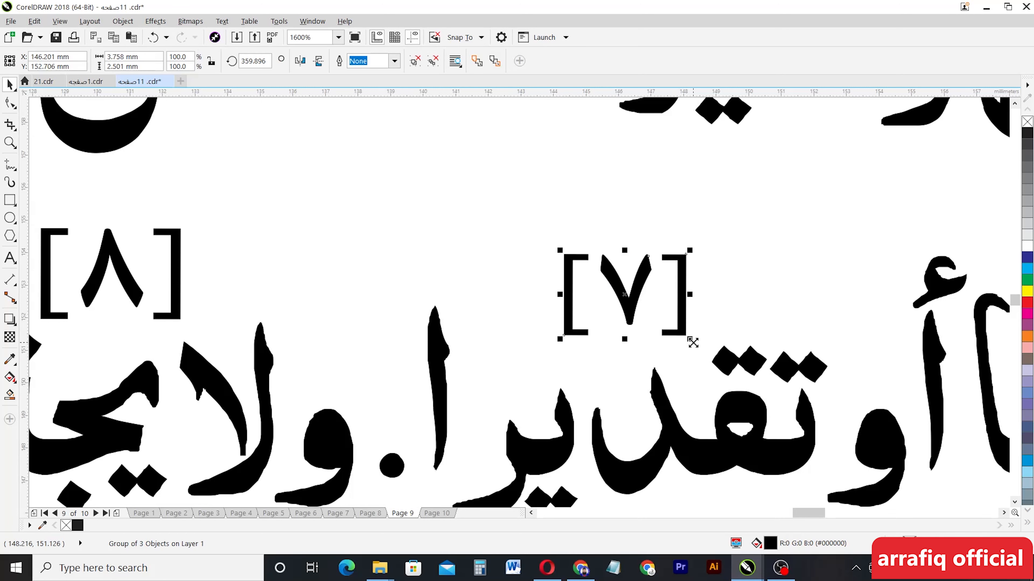
{"action": "left_click_drag", "start_coordinate": [692, 342], "coordinate": [702, 348]}
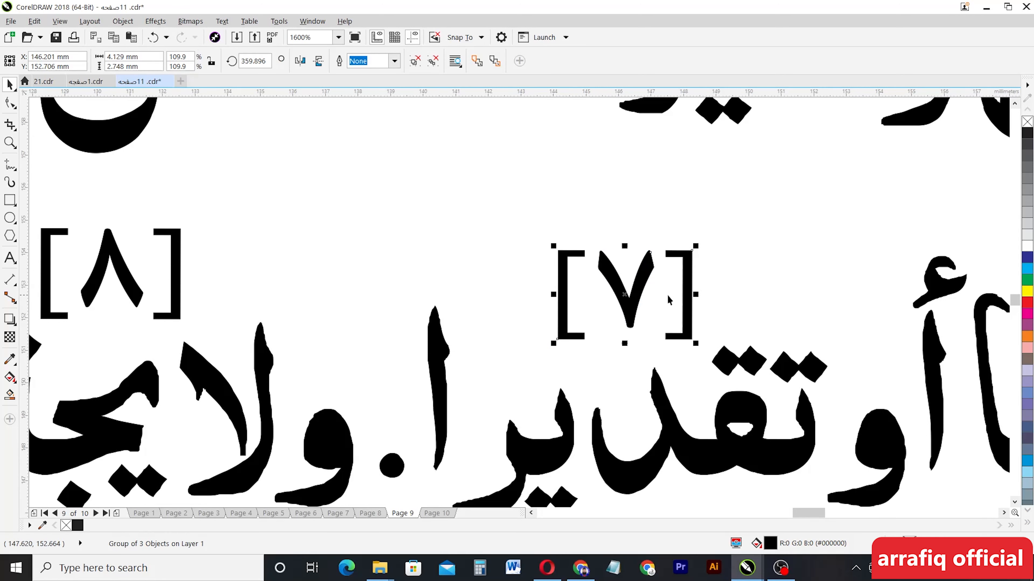
- Move the [٦] footnote marker closer to the word below it and enlarge it to about 107%
{"action": "scroll", "coordinate": [657, 287], "scroll_direction": "down", "scroll_amount": 1}
{"action": "scroll", "coordinate": [965, 275], "scroll_direction": "up", "scroll_amount": 1}
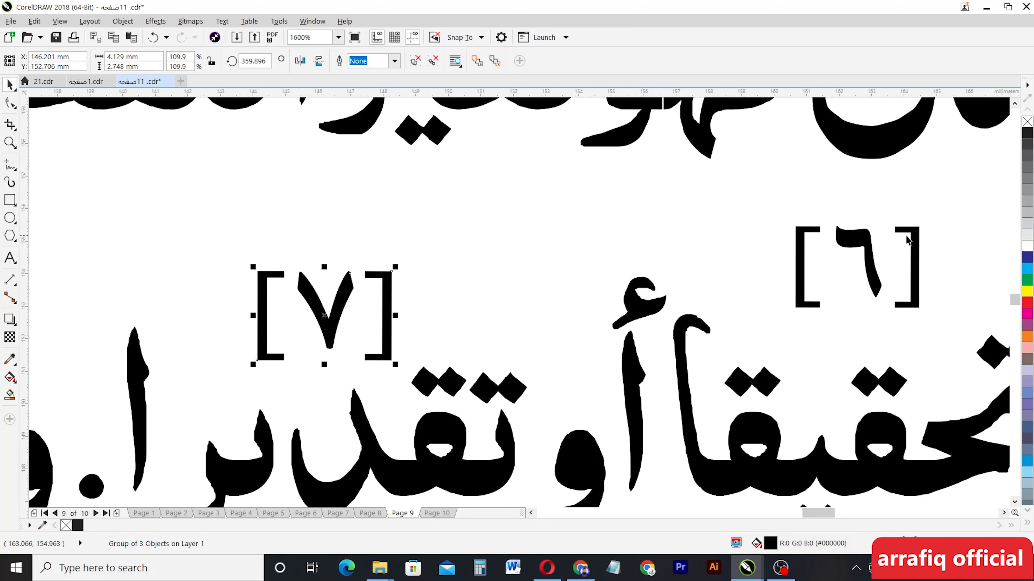
{"action": "left_click", "coordinate": [870, 259]}
{"action": "left_click_drag", "start_coordinate": [870, 259], "coordinate": [859, 286]}
{"action": "left_click_drag", "start_coordinate": [917, 338], "coordinate": [921, 345]}
{"action": "scroll", "coordinate": [878, 301], "scroll_direction": "down", "scroll_amount": 1}
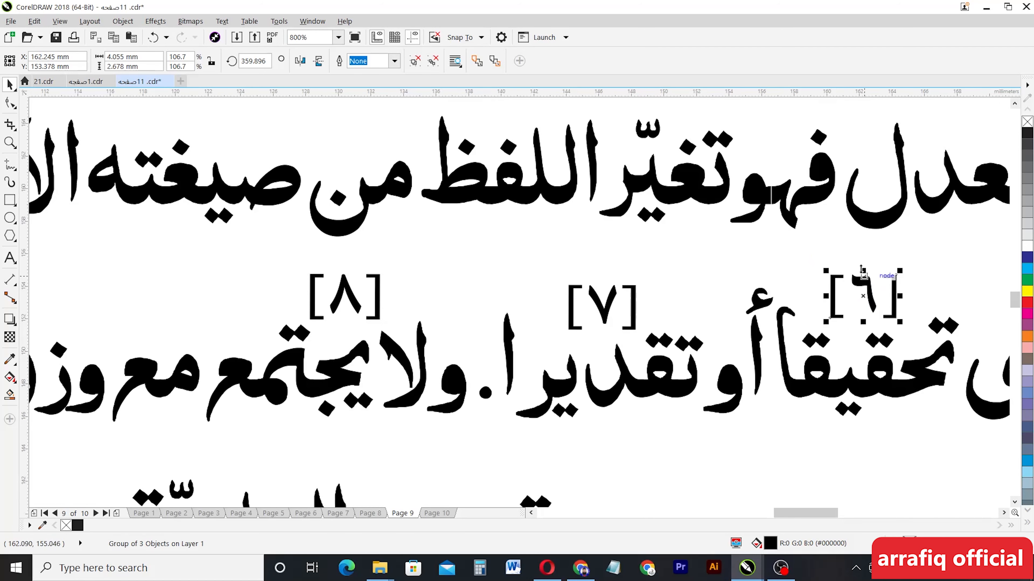
- Shift the [٥] footnote marker slightly down toward its word and enlarge it to about 117%
{"action": "scroll", "coordinate": [867, 285], "scroll_direction": "down", "scroll_amount": 1}
{"action": "scroll", "coordinate": [743, 290], "scroll_direction": "down", "scroll_amount": 1}
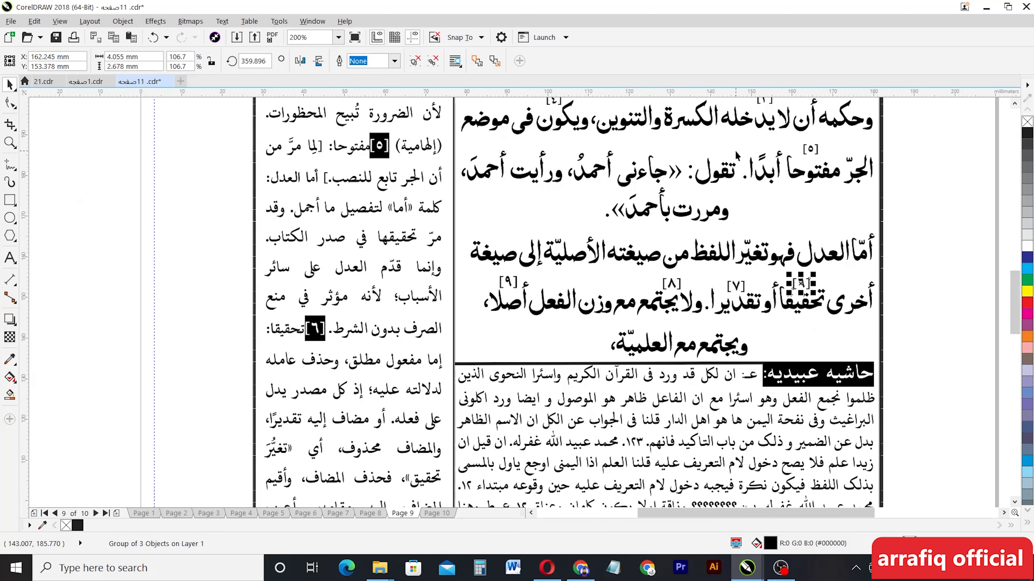
{"action": "scroll", "coordinate": [816, 141], "scroll_direction": "up", "scroll_amount": 2}
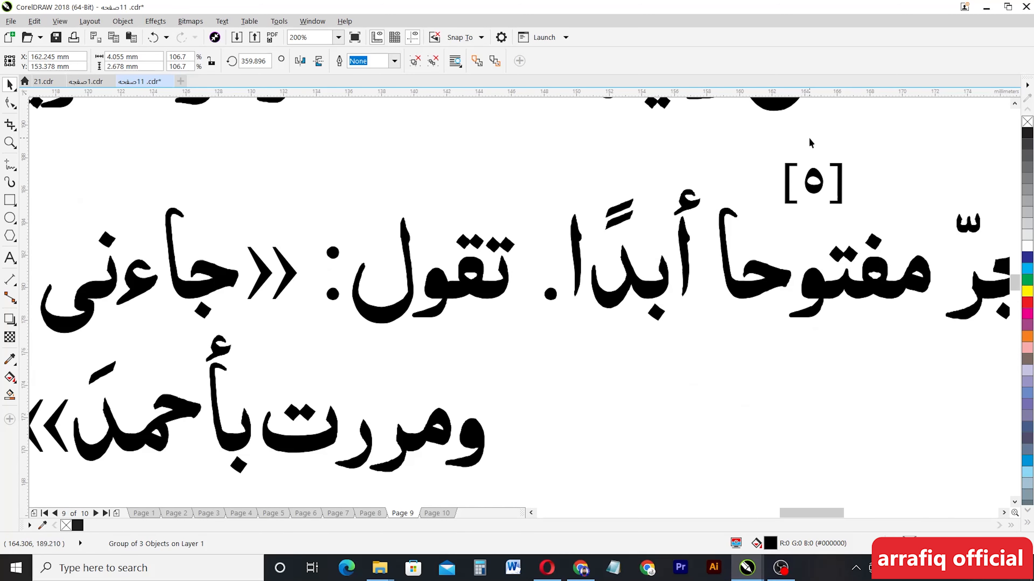
{"action": "left_click", "coordinate": [840, 187]}
{"action": "left_click_drag", "start_coordinate": [840, 188], "coordinate": [846, 230]}
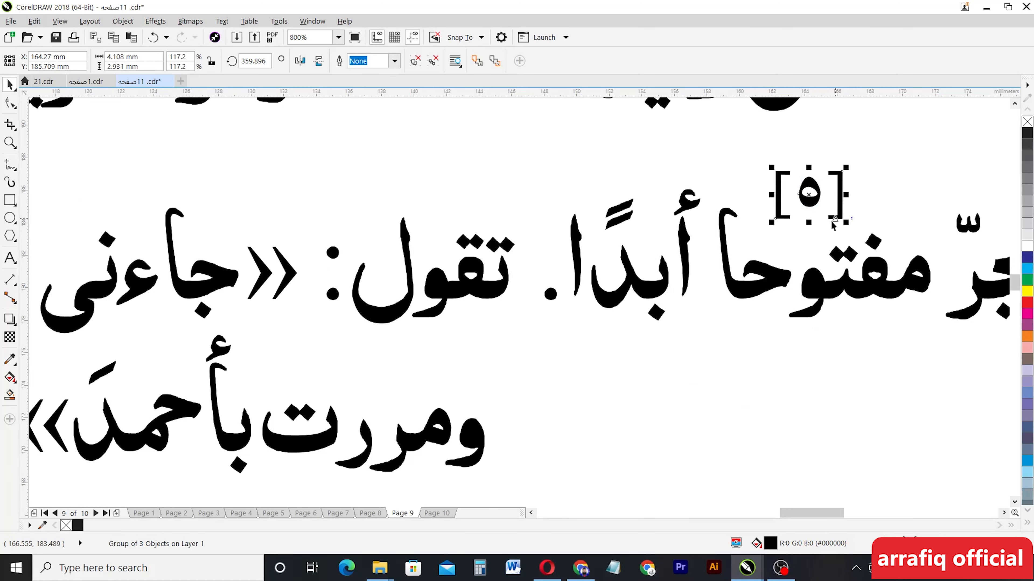
- Enlarge the [٤] footnote marker in the main text to about 111%
{"action": "scroll", "coordinate": [832, 225], "scroll_direction": "down", "scroll_amount": 2}
{"action": "scroll", "coordinate": [568, 128], "scroll_direction": "up", "scroll_amount": 3}
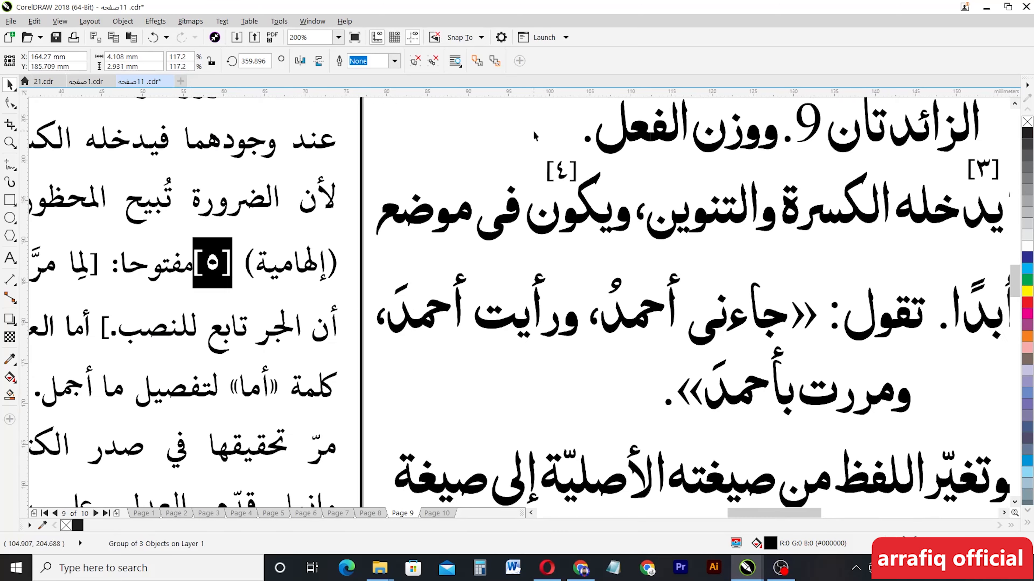
{"action": "scroll", "coordinate": [686, 310], "scroll_direction": "down", "scroll_amount": 1}
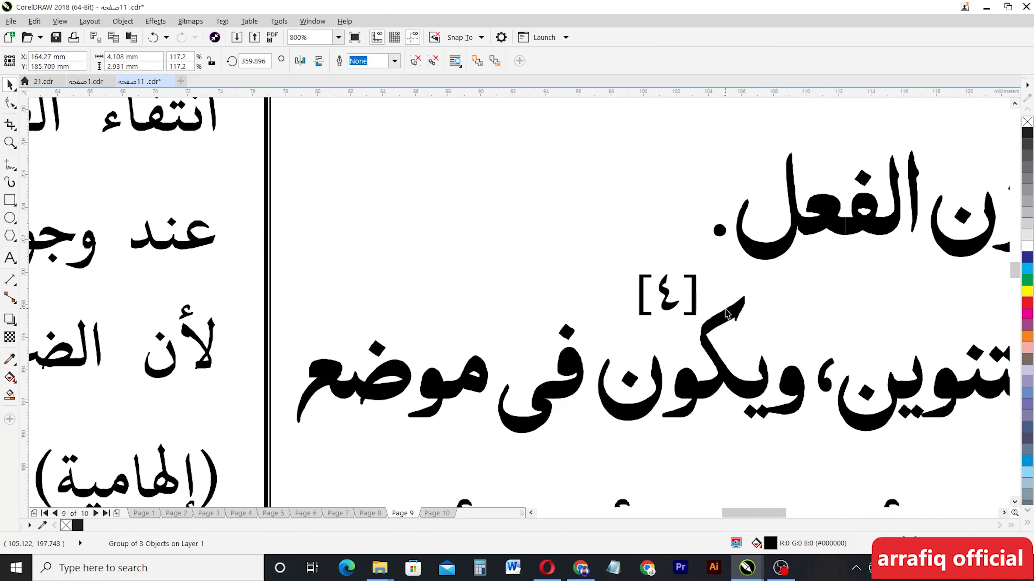
{"action": "scroll", "coordinate": [728, 314], "scroll_direction": "down", "scroll_amount": 1}
{"action": "scroll", "coordinate": [721, 300], "scroll_direction": "down", "scroll_amount": 1}
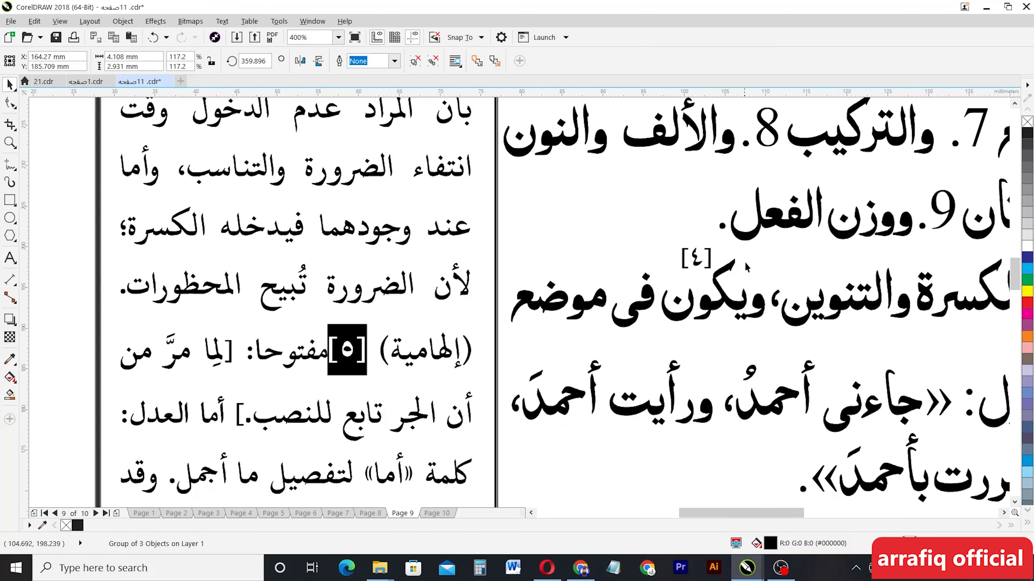
{"action": "scroll", "coordinate": [733, 299], "scroll_direction": "left", "scroll_amount": 1}
{"action": "scroll", "coordinate": [758, 299], "scroll_direction": "right", "scroll_amount": 1}
{"action": "scroll", "coordinate": [757, 299], "scroll_direction": "right", "scroll_amount": 2}
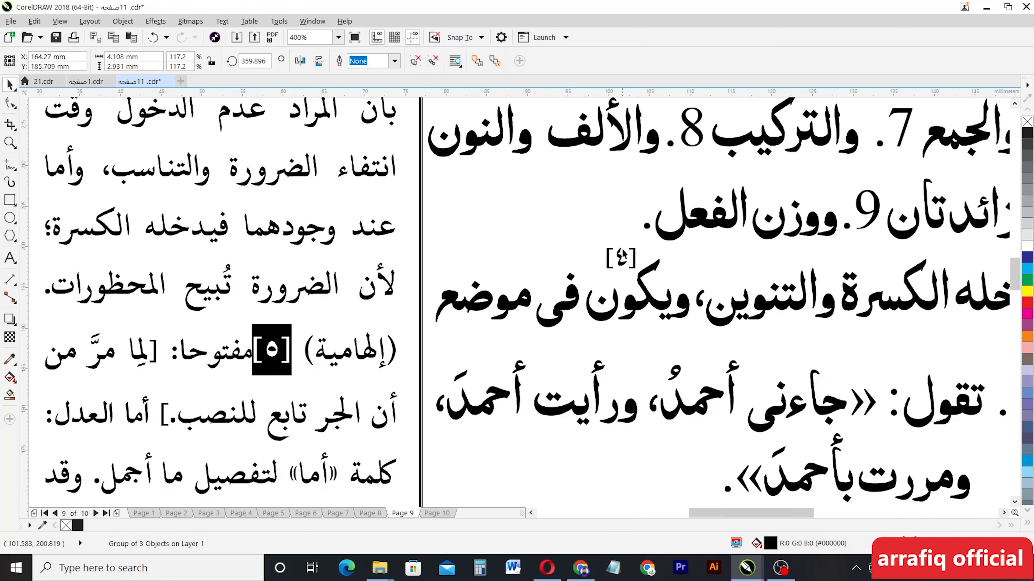
{"action": "scroll", "coordinate": [668, 278], "scroll_direction": "up", "scroll_amount": 2}
{"action": "left_click", "coordinate": [668, 281]}
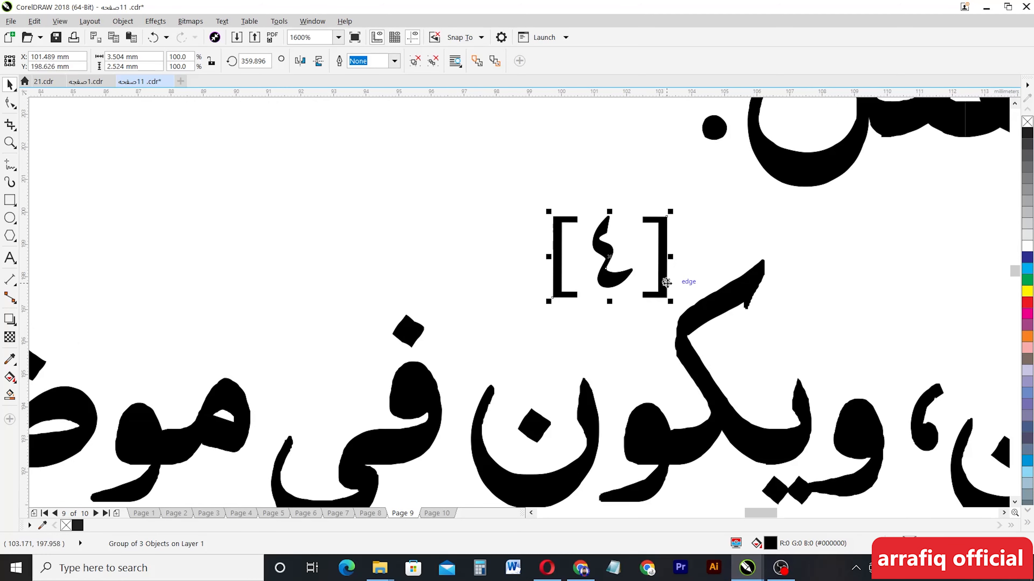
{"action": "left_click_drag", "start_coordinate": [670, 302], "coordinate": [684, 312]}
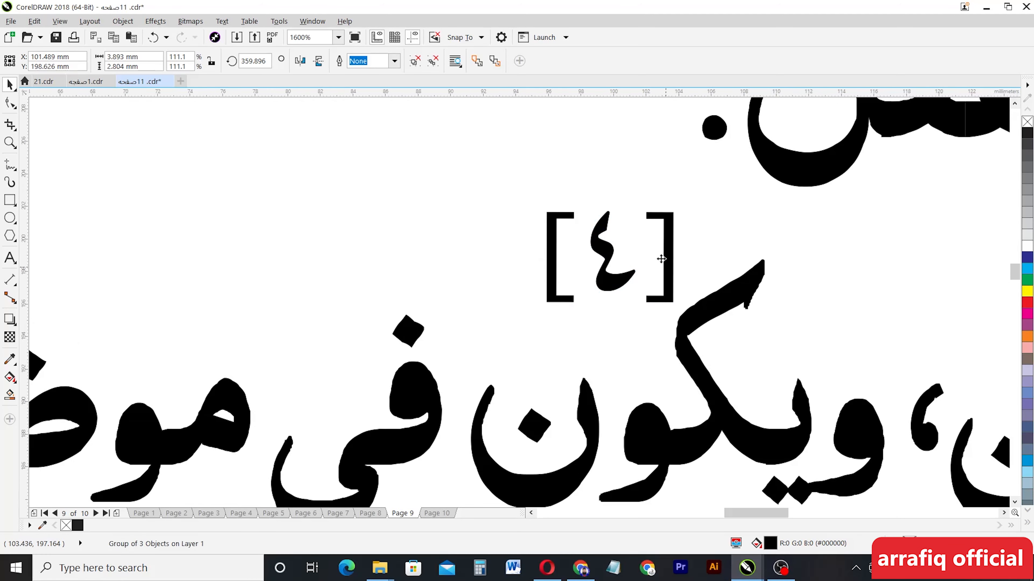
- Enlarge the [٣] footnote marker in the main text to about 130%
{"action": "scroll", "coordinate": [656, 251], "scroll_direction": "down", "scroll_amount": 3}
{"action": "scroll", "coordinate": [879, 258], "scroll_direction": "up", "scroll_amount": 2}
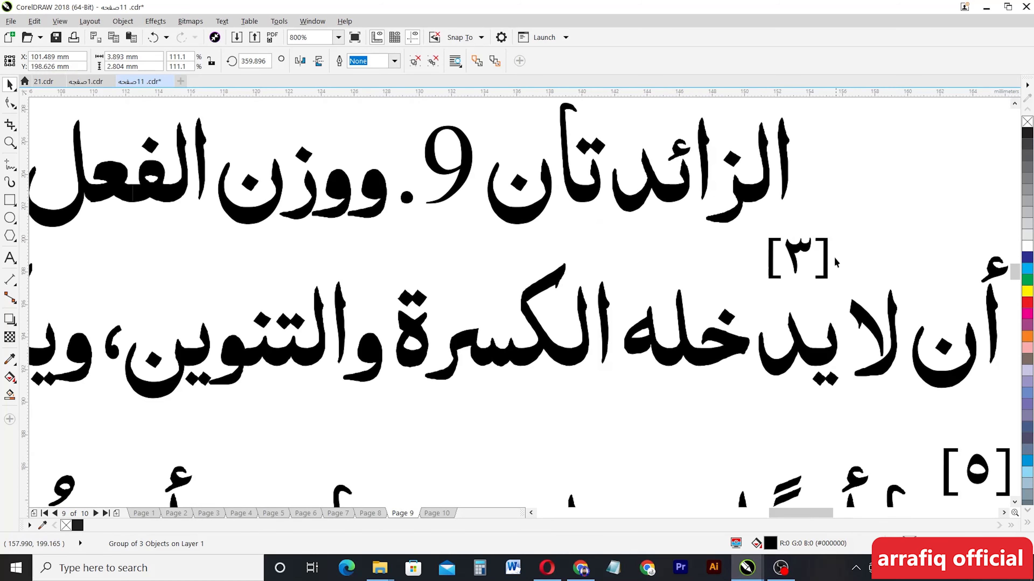
{"action": "left_click", "coordinate": [823, 261]}
{"action": "left_click_drag", "start_coordinate": [831, 282], "coordinate": [843, 304]}
{"action": "scroll", "coordinate": [842, 303], "scroll_direction": "down", "scroll_amount": 3}
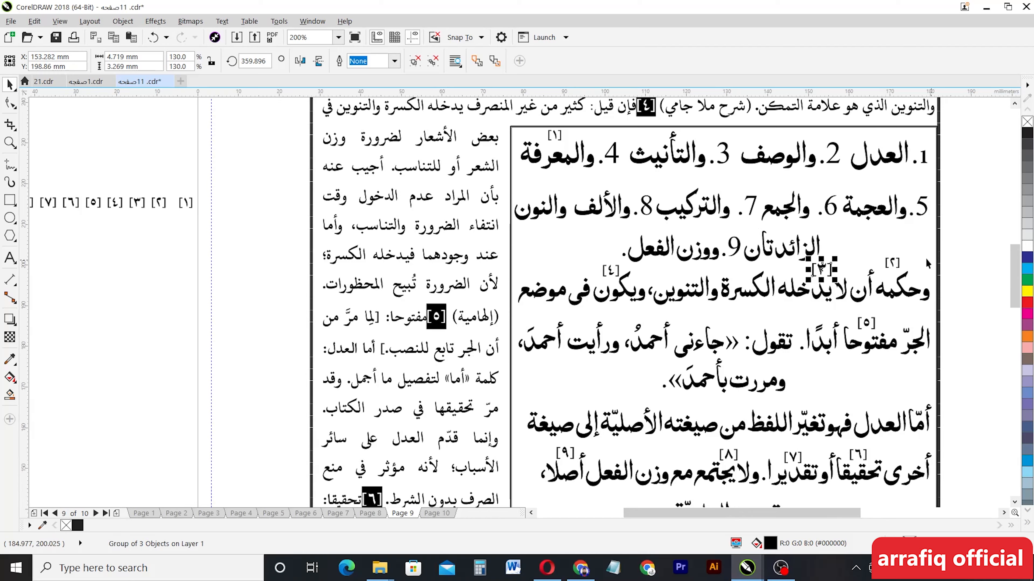
- Enlarge the [٢] footnote marker in the main text to about 110%
{"action": "scroll", "coordinate": [912, 260], "scroll_direction": "up", "scroll_amount": 5}
{"action": "left_click", "coordinate": [752, 266]}
{"action": "left_click_drag", "start_coordinate": [752, 267], "coordinate": [754, 341]}
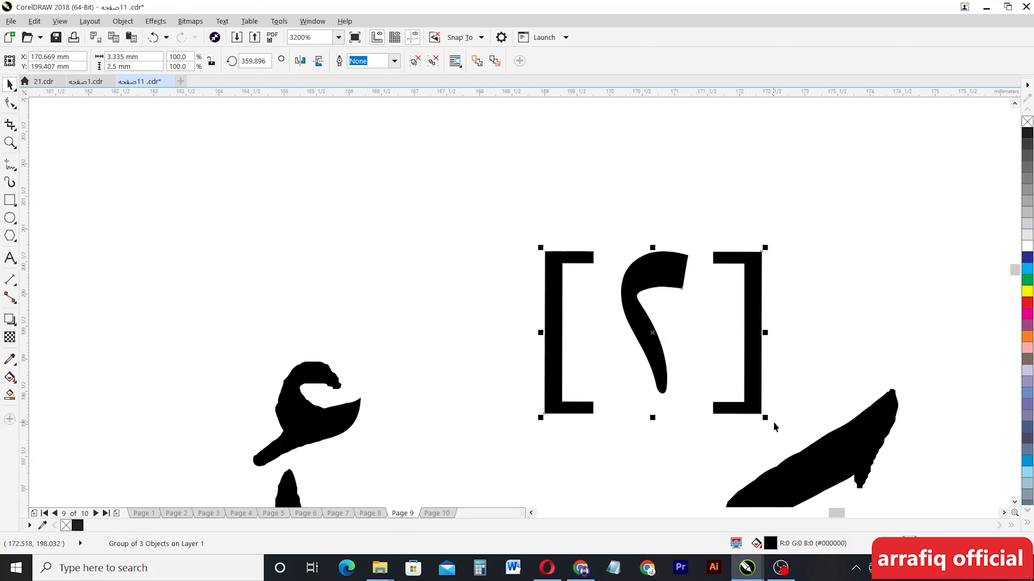
{"action": "left_click_drag", "start_coordinate": [766, 418], "coordinate": [777, 432]}
{"action": "scroll", "coordinate": [723, 361], "scroll_direction": "down", "scroll_amount": 2}
{"action": "scroll", "coordinate": [714, 337], "scroll_direction": "down", "scroll_amount": 4}
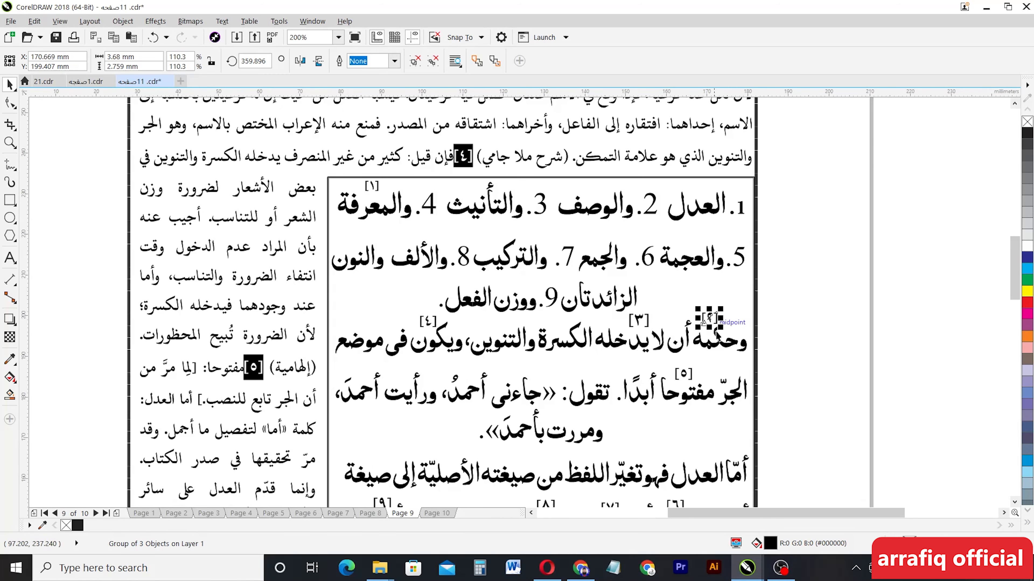
- Move the [١] footnote marker about 1 mm down, away from the text frame's border, and enlarge it to about 120%
{"action": "scroll", "coordinate": [366, 181], "scroll_direction": "up", "scroll_amount": 2}
{"action": "left_click", "coordinate": [396, 204]}
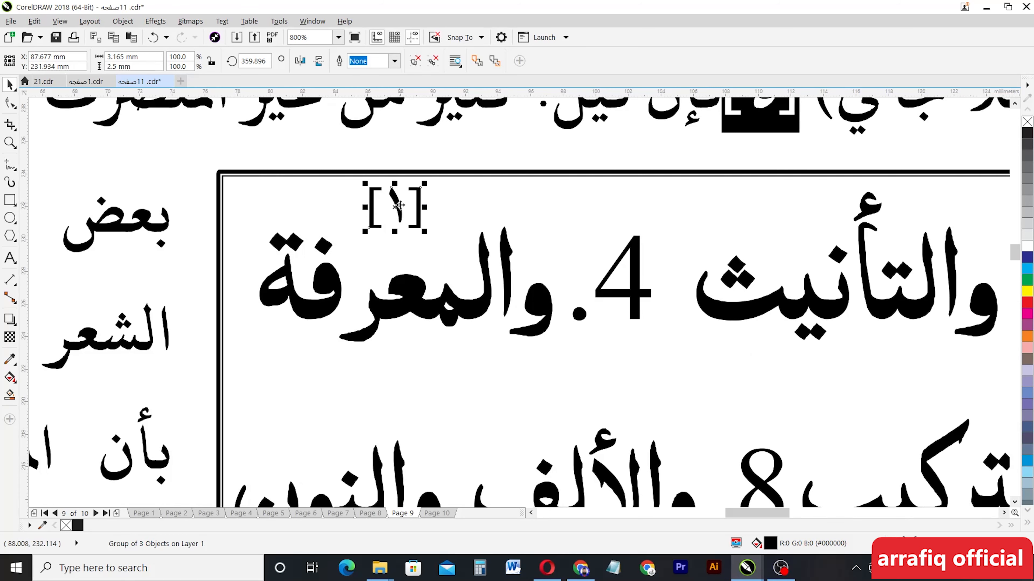
{"action": "left_click_drag", "start_coordinate": [396, 200], "coordinate": [399, 217]}
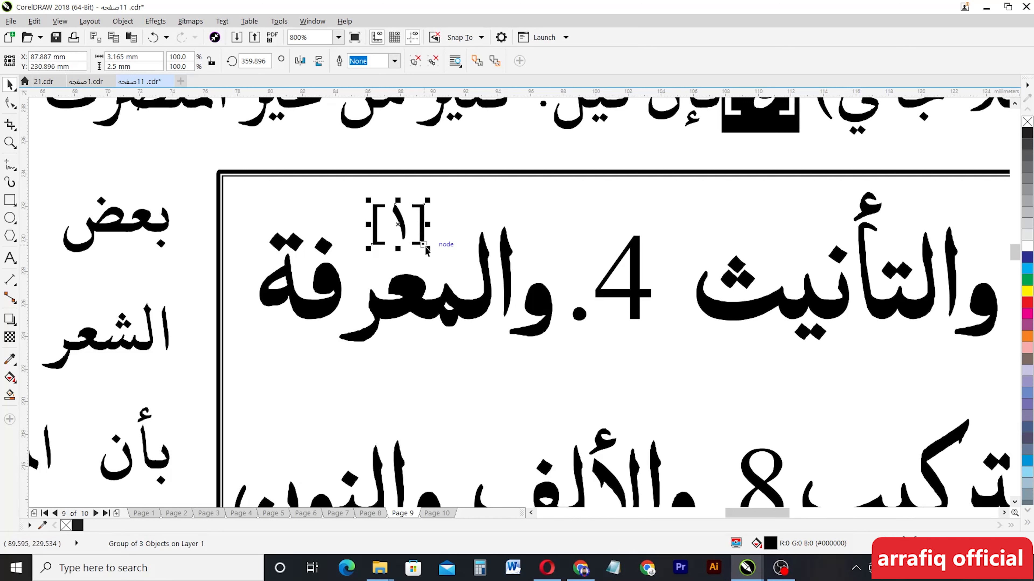
{"action": "left_click_drag", "start_coordinate": [426, 246], "coordinate": [437, 258]}
{"action": "scroll", "coordinate": [436, 258], "scroll_direction": "down", "scroll_amount": 6}
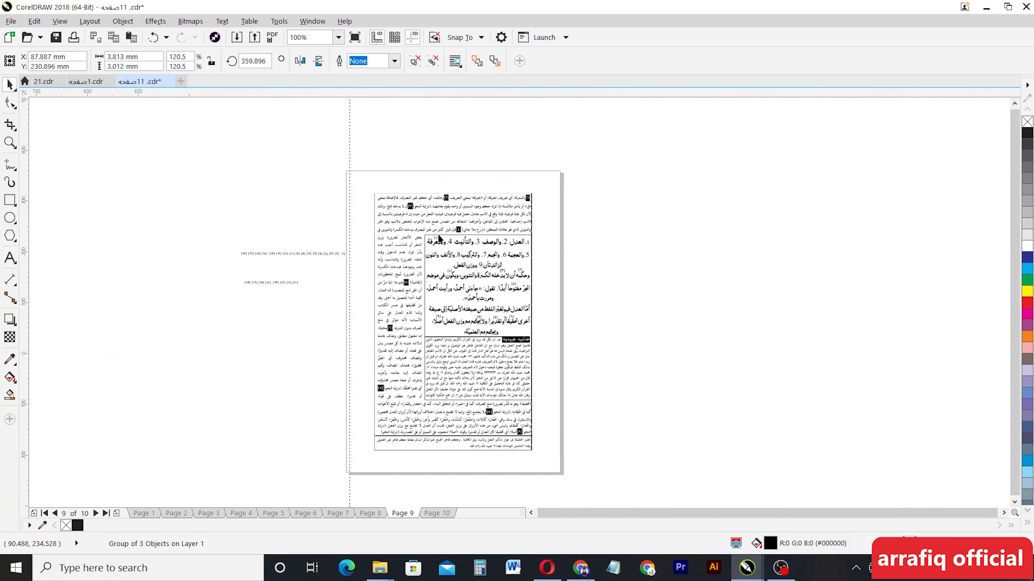
- Delete the leftover lower row of markers [١٠] to [١٧] beside page 9
{"action": "left_click", "coordinate": [582, 311]}
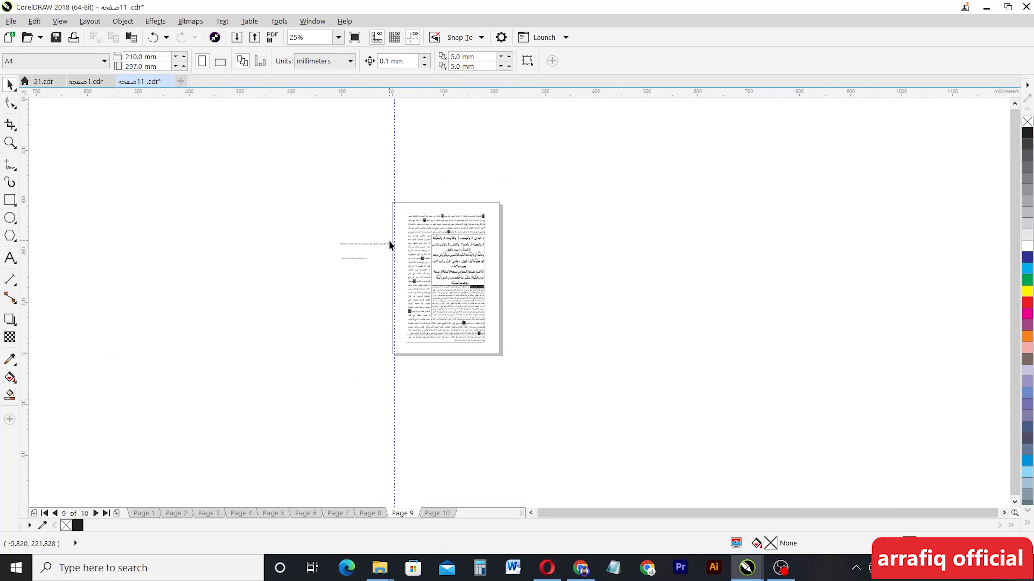
{"action": "scroll", "coordinate": [389, 244], "scroll_direction": "up", "scroll_amount": 2}
{"action": "scroll", "coordinate": [482, 298], "scroll_direction": "down", "scroll_amount": 2}
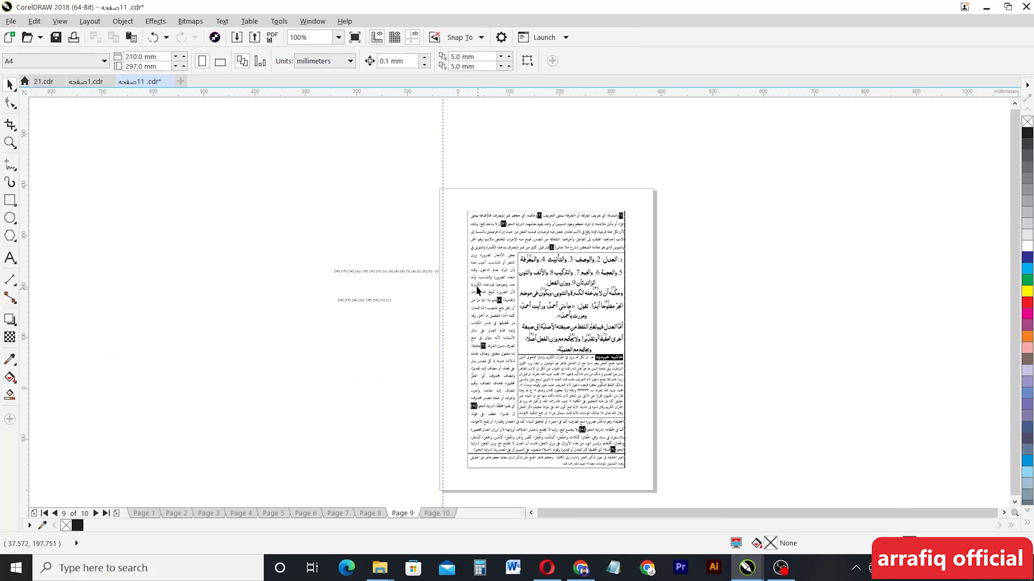
{"action": "scroll", "coordinate": [415, 305], "scroll_direction": "up", "scroll_amount": 2}
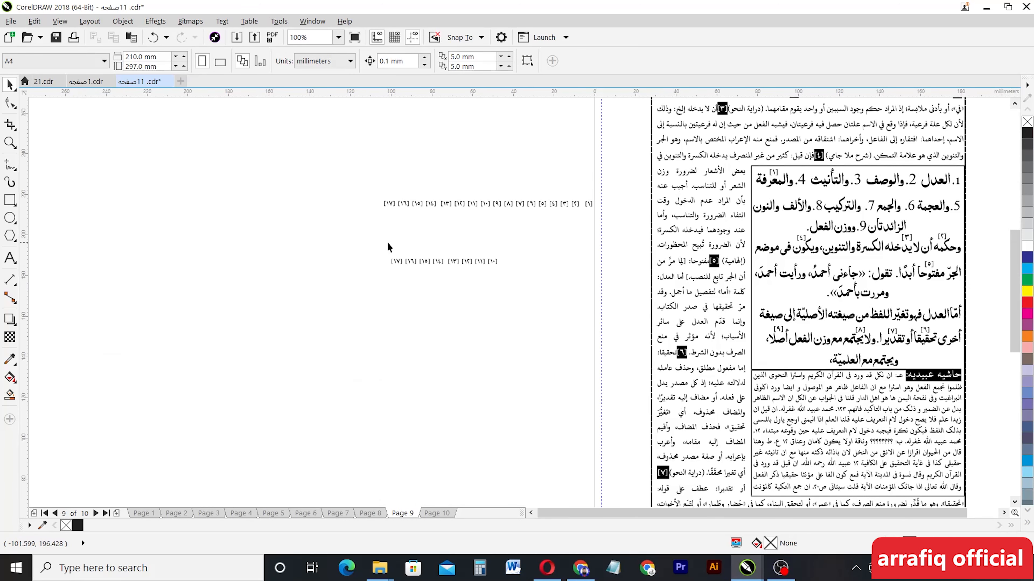
{"action": "left_click_drag", "start_coordinate": [578, 288], "coordinate": [565, 288]}
{"action": "key", "text": "Delete"}
{"action": "scroll", "coordinate": [487, 276], "scroll_direction": "down", "scroll_amount": 2}
{"action": "scroll", "coordinate": [488, 276], "scroll_direction": "down", "scroll_amount": 1}
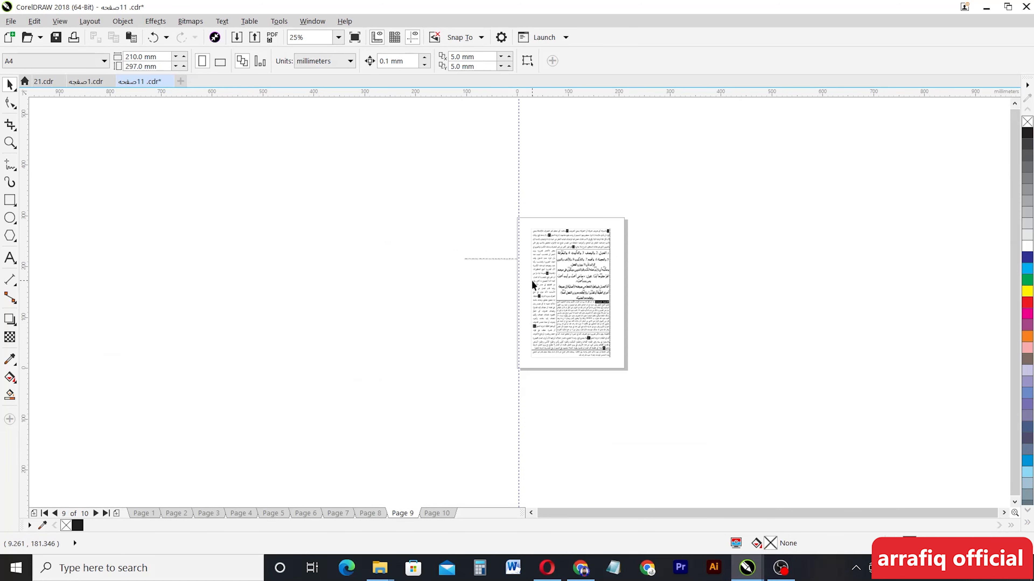
- On page 10, duplicate the whole row of footnote markers beside the page and place the copy about 24 mm below the original
{"action": "scroll", "coordinate": [560, 273], "scroll_direction": "up", "scroll_amount": 1}
{"action": "left_click", "coordinate": [437, 513]}
{"action": "scroll", "coordinate": [644, 230], "scroll_direction": "up", "scroll_amount": 1}
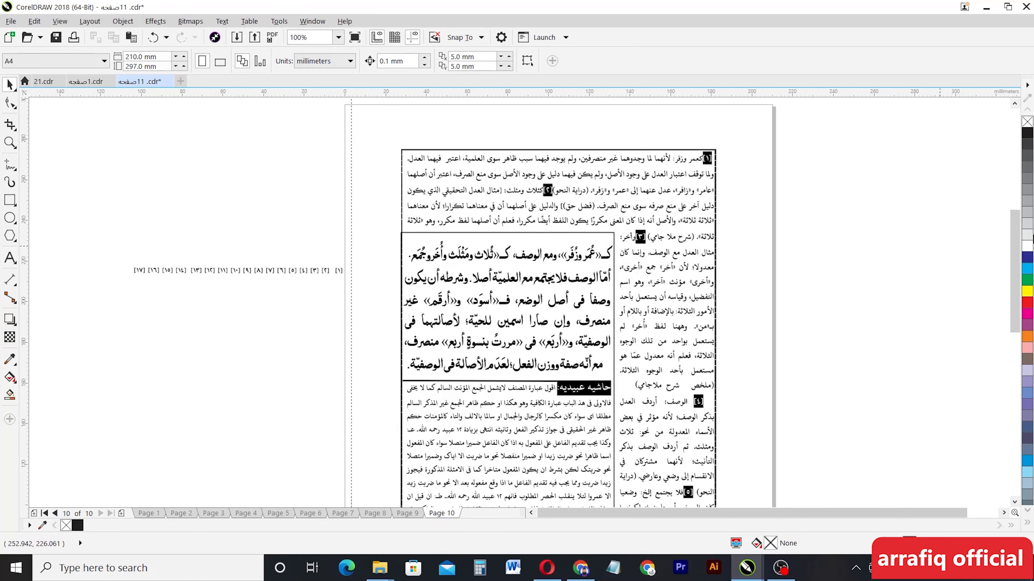
{"action": "left_click_drag", "start_coordinate": [118, 253], "coordinate": [359, 289]}
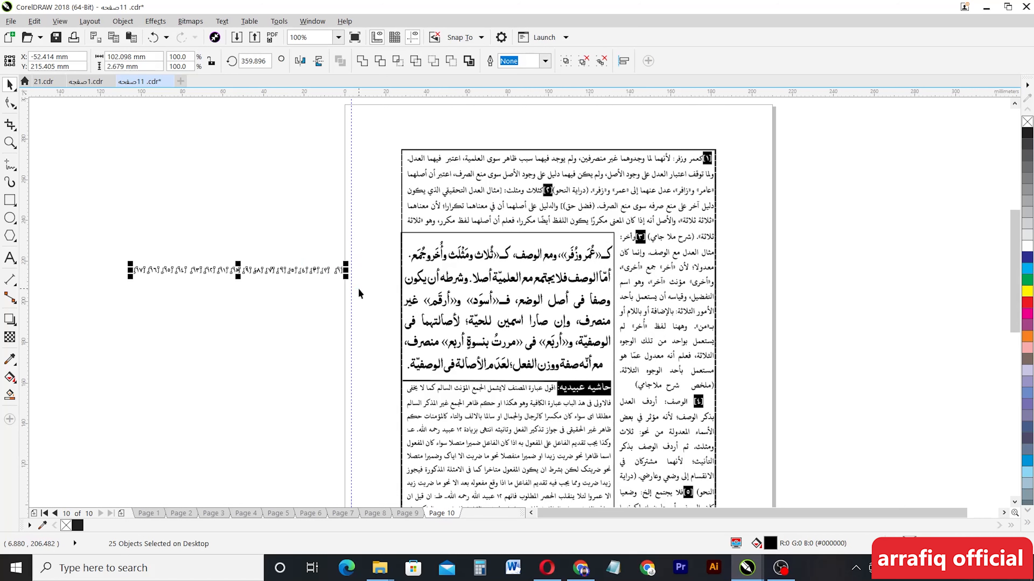
{"action": "key", "text": "ctrl+d"}
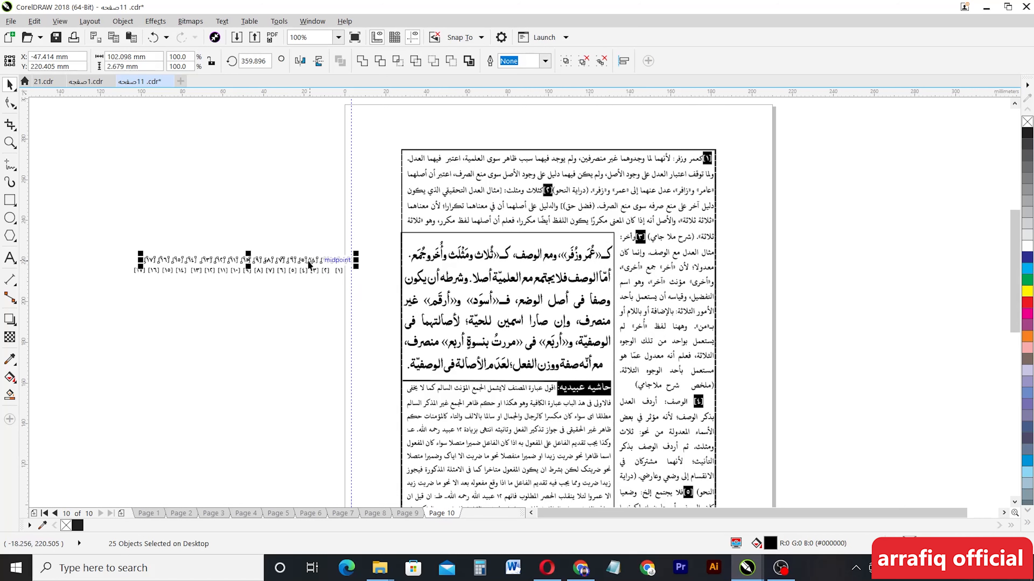
{"action": "left_click_drag", "start_coordinate": [265, 260], "coordinate": [259, 320]}
{"action": "left_click", "coordinate": [337, 364]}
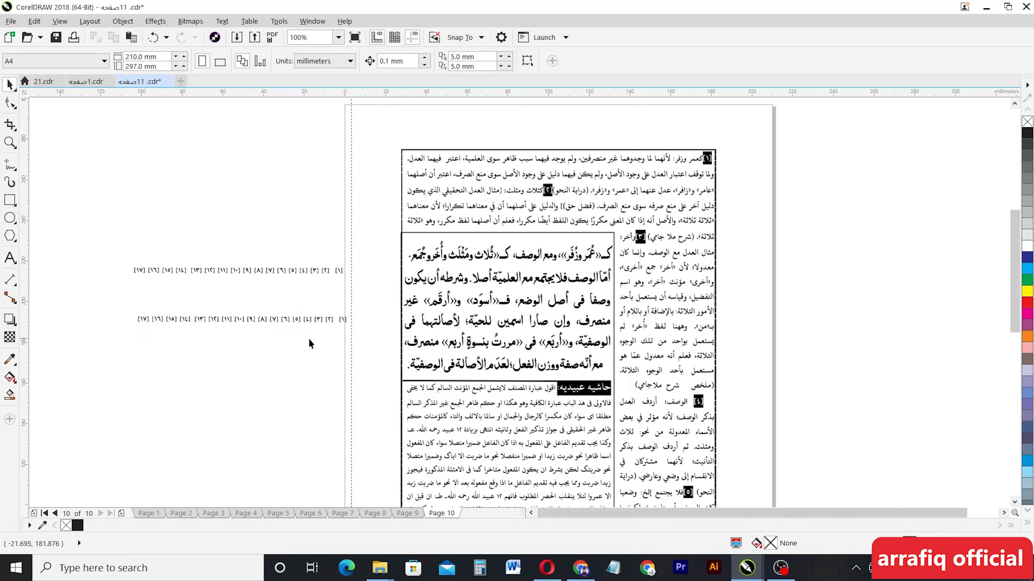
- Move the [١] marker from the copied row onto the third line of page 10's boxed main text
{"action": "left_click", "coordinate": [342, 320]}
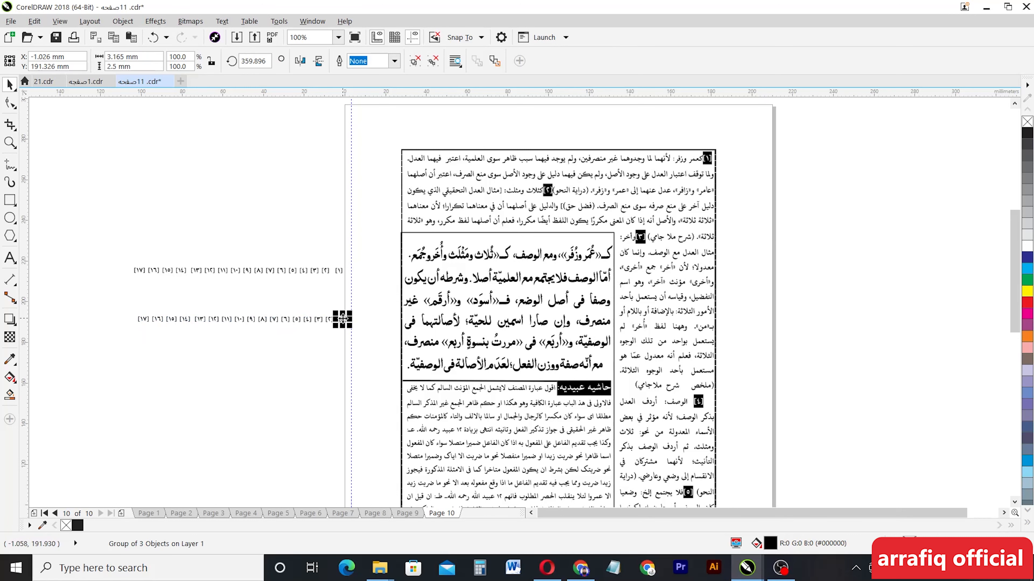
{"action": "scroll", "coordinate": [342, 320], "scroll_direction": "up", "scroll_amount": 2}
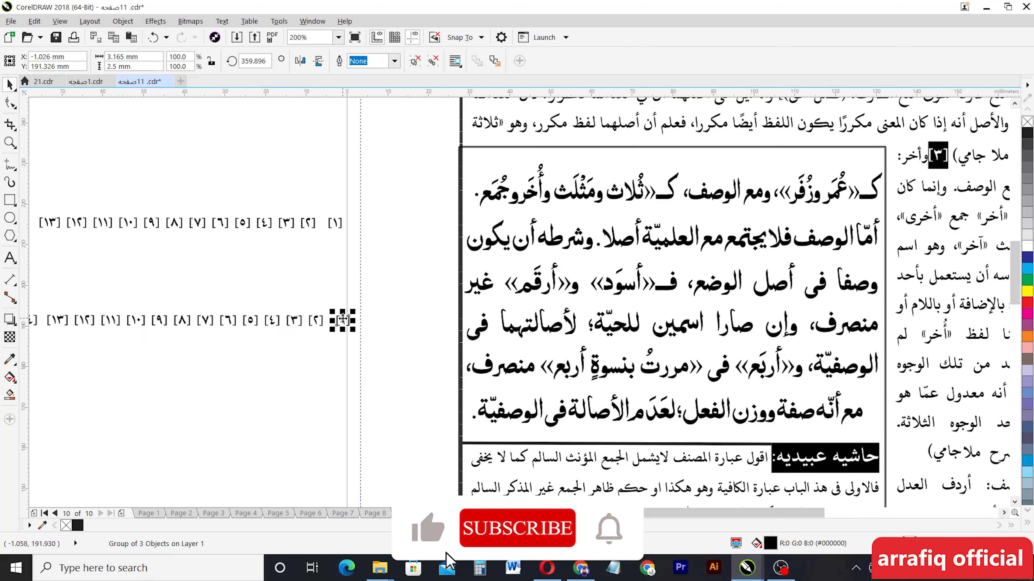
{"action": "left_click_drag", "start_coordinate": [343, 319], "coordinate": [578, 278]}
{"action": "left_click_drag", "start_coordinate": [751, 231], "coordinate": [717, 220]}
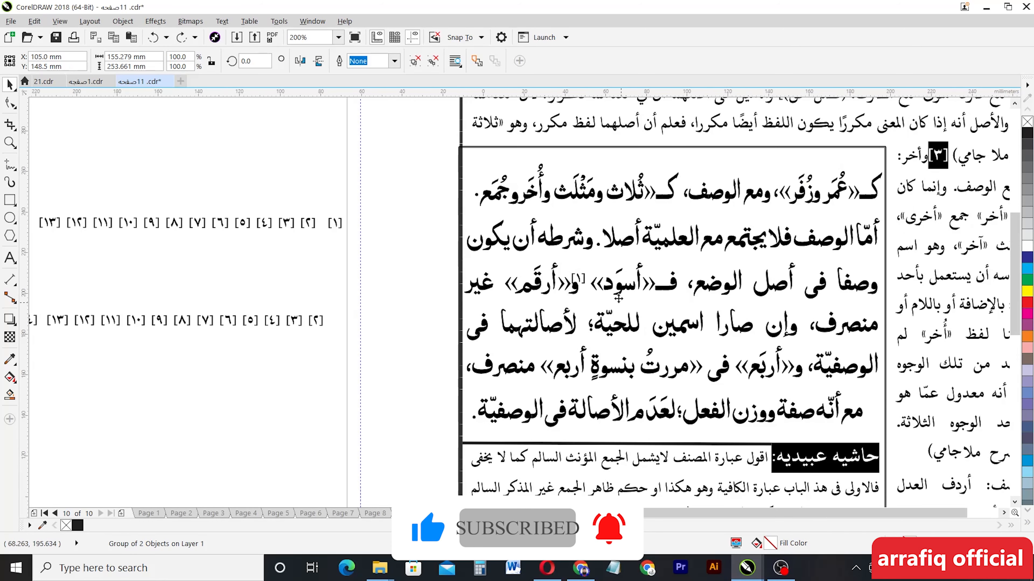
- Group all the objects on page 10 and lock the group
{"action": "scroll", "coordinate": [716, 220], "scroll_direction": "down", "scroll_amount": 4}
{"action": "scroll", "coordinate": [617, 296], "scroll_direction": "down", "scroll_amount": 2}
{"action": "left_click_drag", "start_coordinate": [729, 223], "coordinate": [589, 430]}
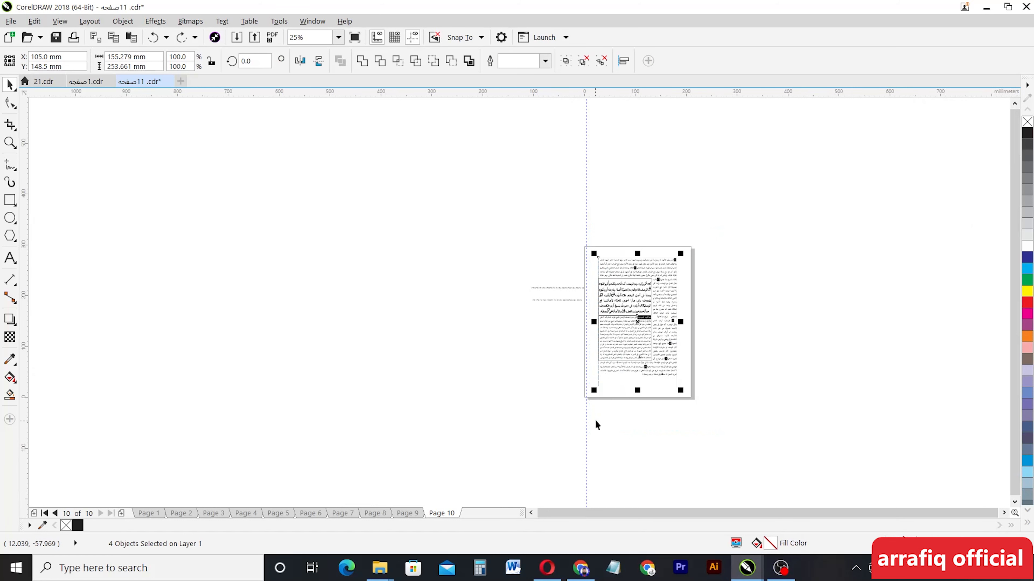
{"action": "key", "text": "ctrl+g"}
{"action": "right_click", "coordinate": [637, 342]}
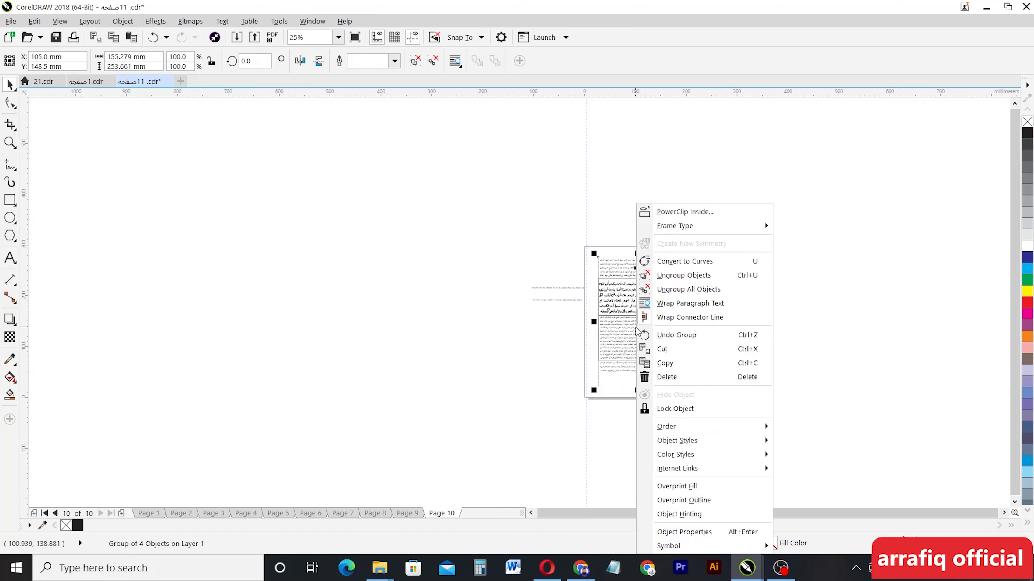
{"action": "left_click", "coordinate": [689, 408]}
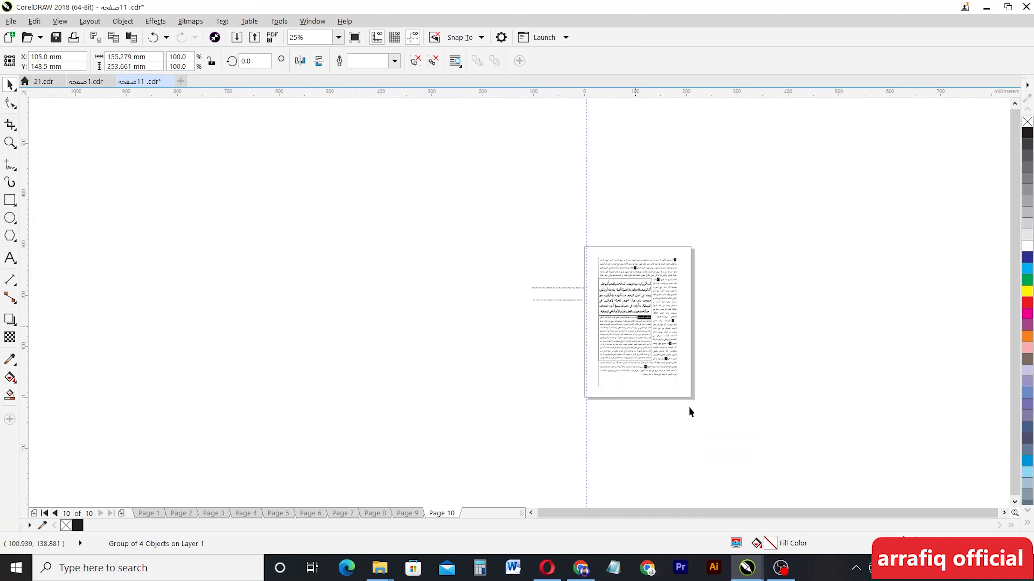
- Undo the locking and grouping of page 10's objects and the earlier move of the [١] marker
{"action": "scroll", "coordinate": [660, 294], "scroll_direction": "up", "scroll_amount": 4}
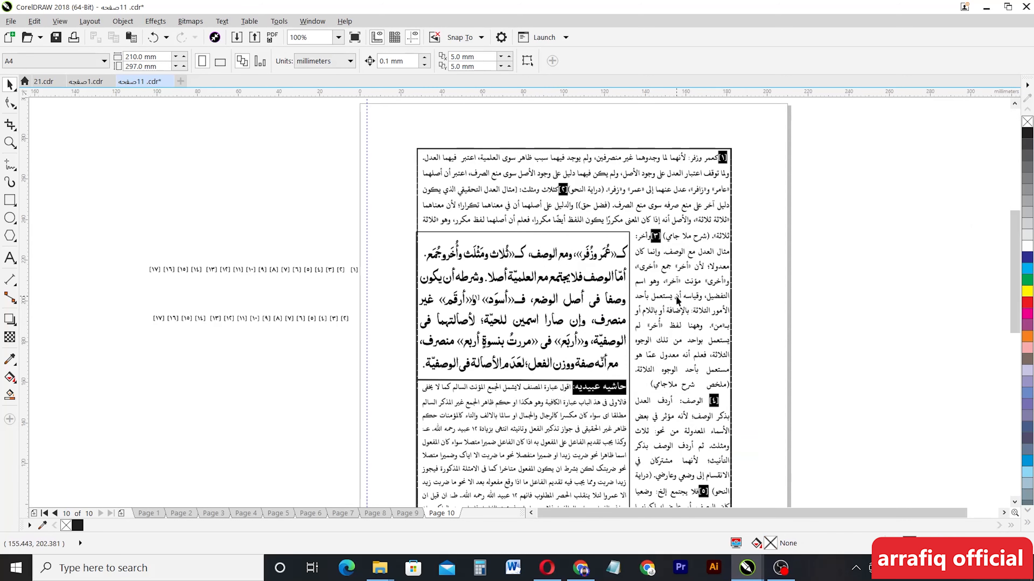
{"action": "left_click", "coordinate": [441, 319]}
{"action": "key", "text": "ctrl+u"}
{"action": "key", "text": "Tab"}
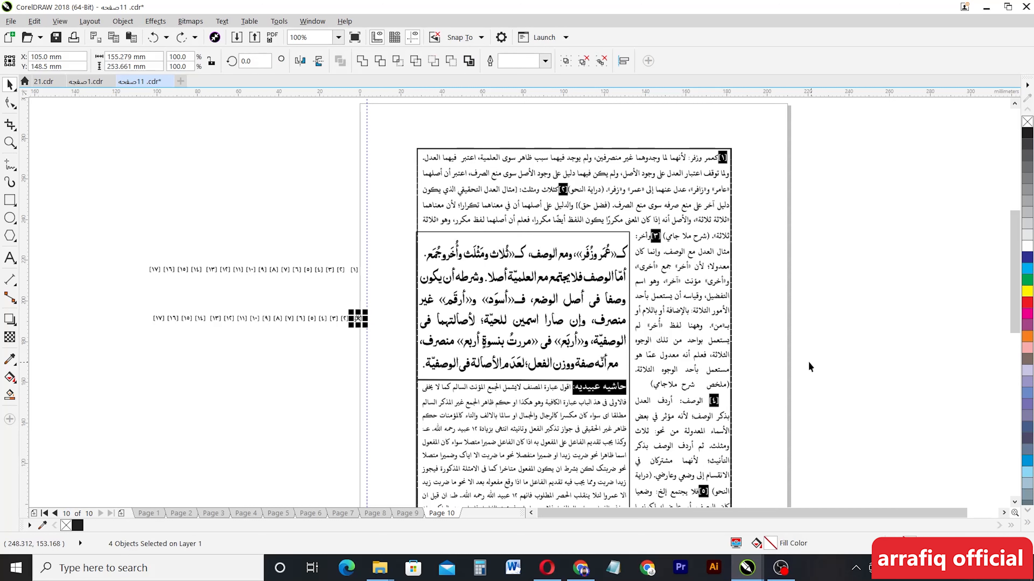
{"action": "left_click", "coordinate": [793, 354]}
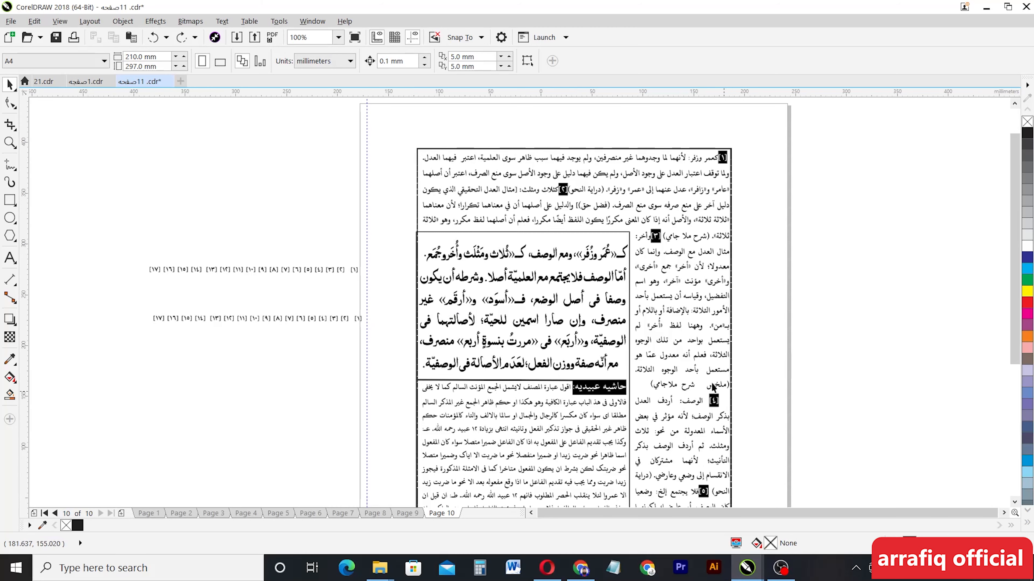
- Group only the text and frame objects on page 10, without the marker rows, and lock the group
{"action": "scroll", "coordinate": [716, 384], "scroll_direction": "down", "scroll_amount": 2}
{"action": "left_click_drag", "start_coordinate": [746, 385], "coordinate": [636, 471]}
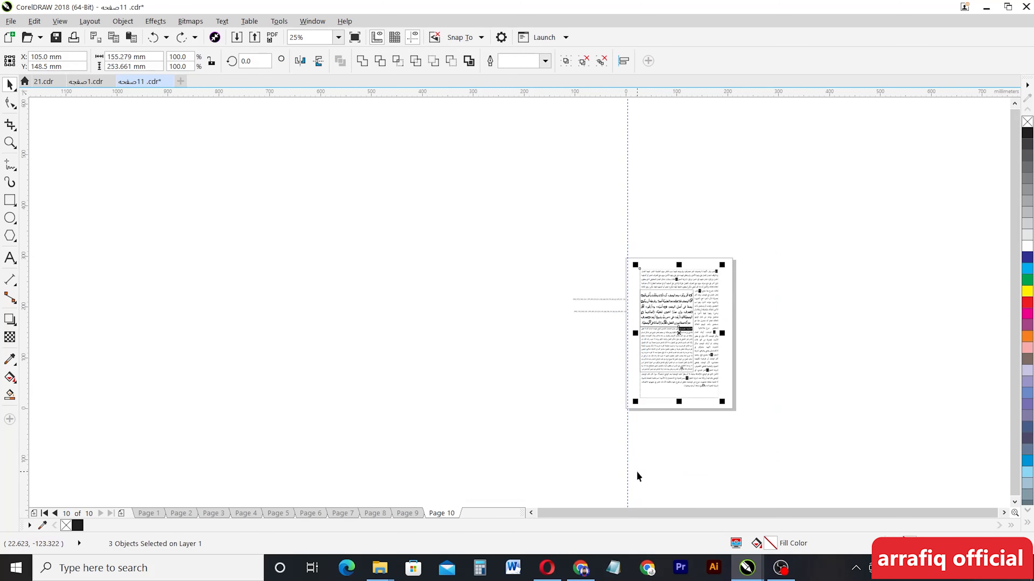
{"action": "key", "text": "ctrl+g"}
{"action": "right_click", "coordinate": [706, 329]}
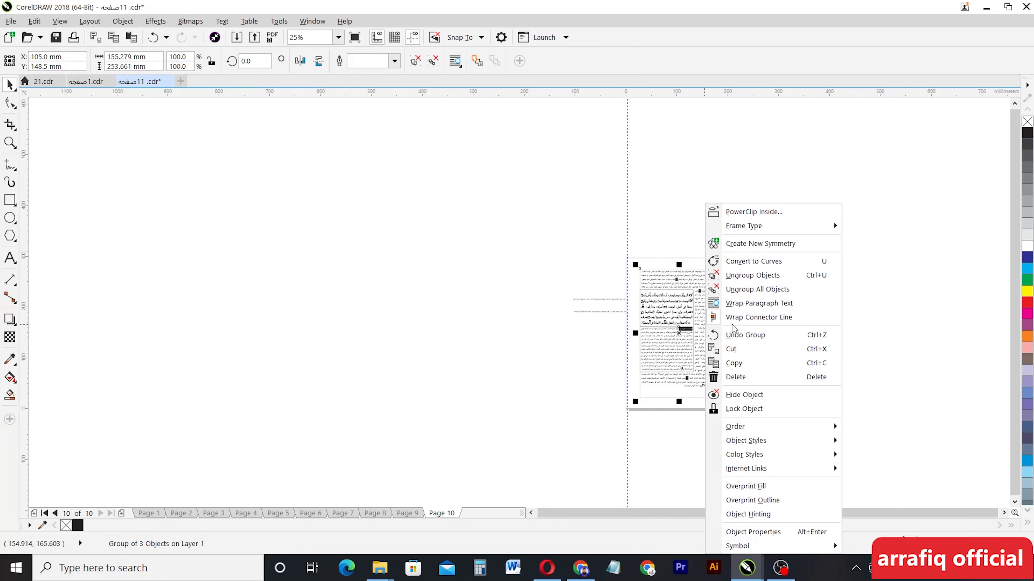
{"action": "left_click", "coordinate": [765, 409]}
{"action": "left_click", "coordinate": [835, 422]}
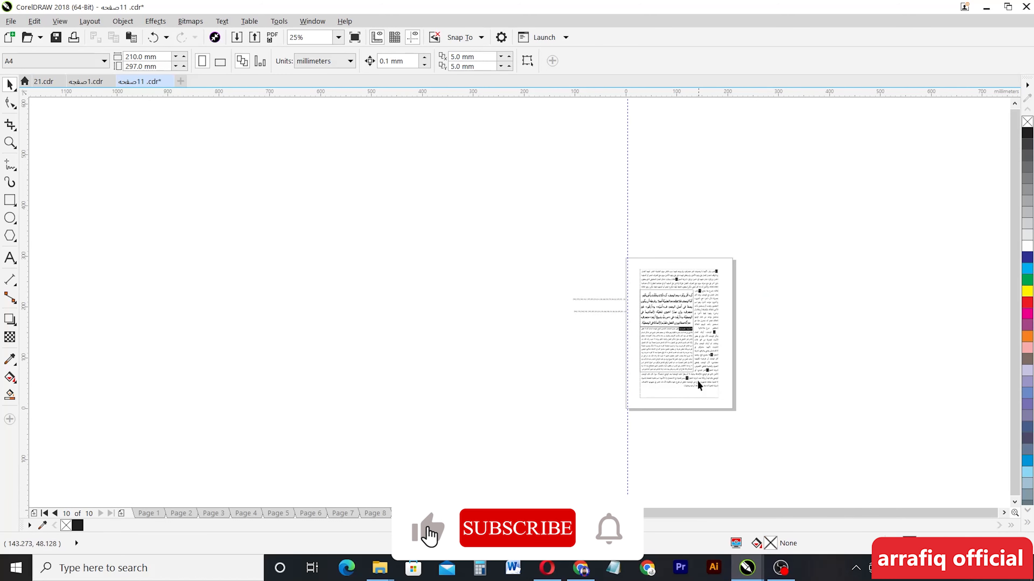
- Place the [١] marker from the lower row above «عُمَر» in the first line of page 10's boxed main text
{"action": "scroll", "coordinate": [733, 329], "scroll_direction": "up", "scroll_amount": 5}
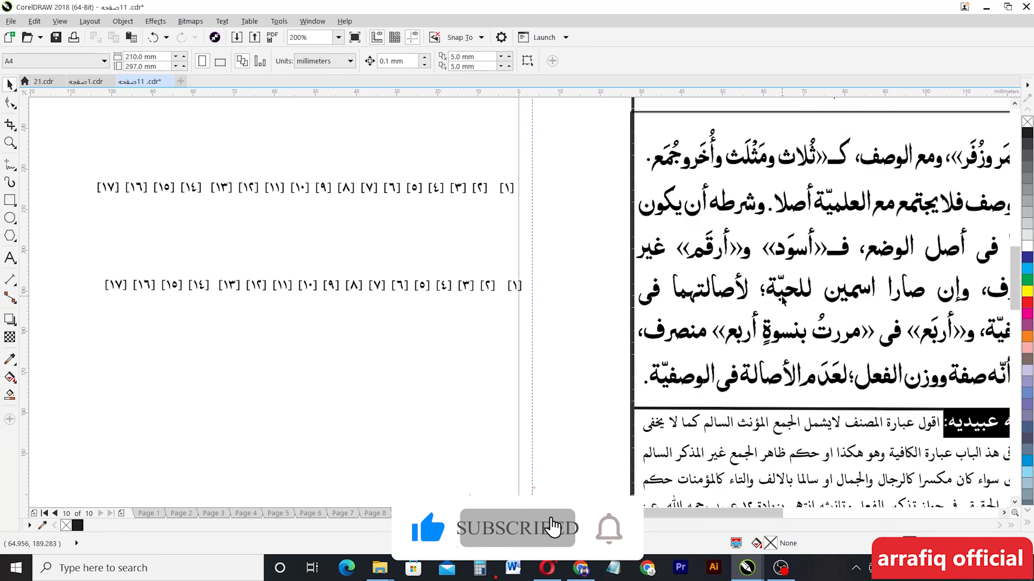
{"action": "scroll", "coordinate": [862, 269], "scroll_direction": "up", "scroll_amount": 2}
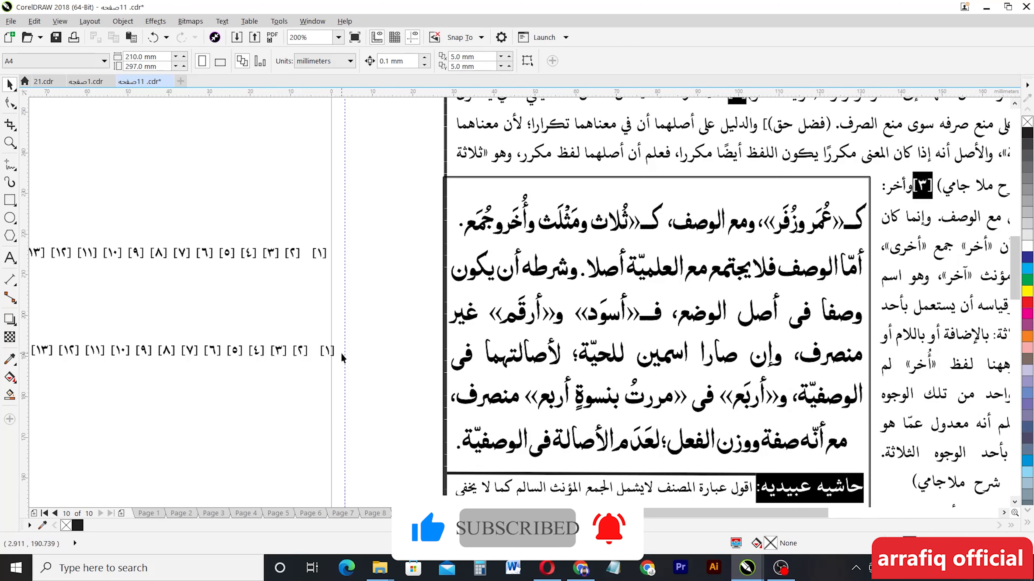
{"action": "left_click", "coordinate": [327, 350]}
{"action": "key", "text": "Escape"}
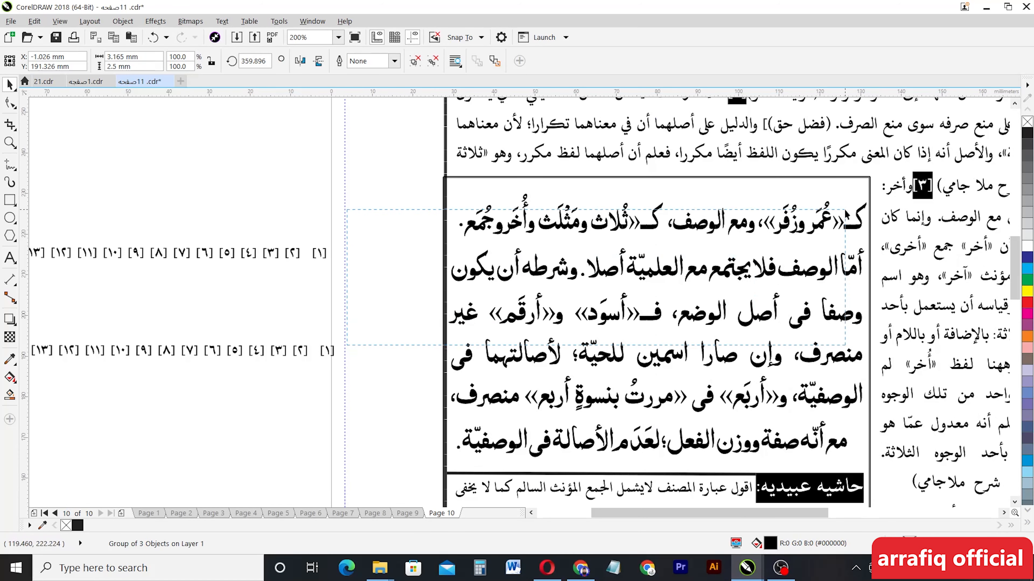
{"action": "left_click", "coordinate": [326, 351]}
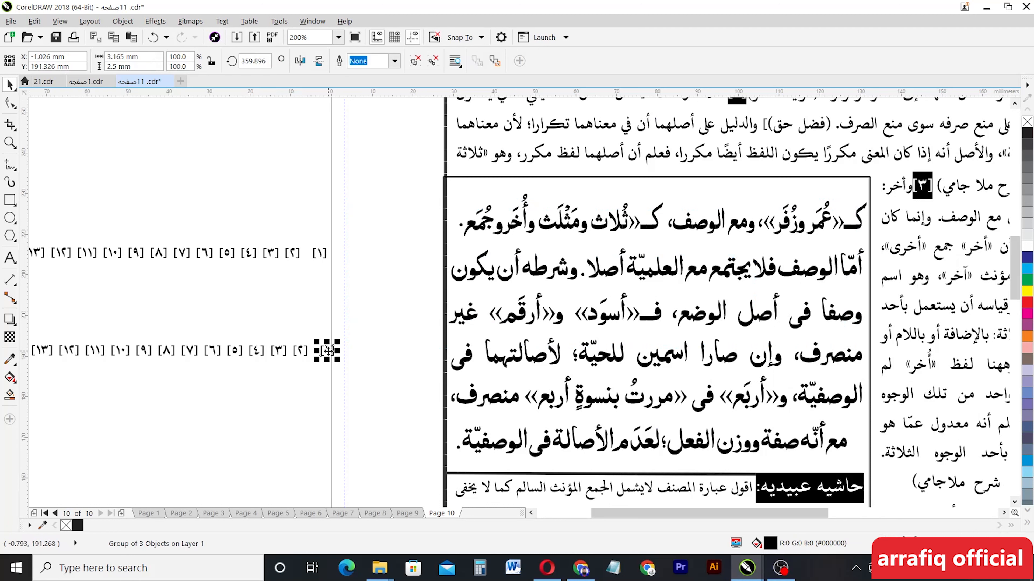
{"action": "left_click_drag", "start_coordinate": [327, 351], "coordinate": [632, 294]}
{"action": "key", "text": "Escape"}
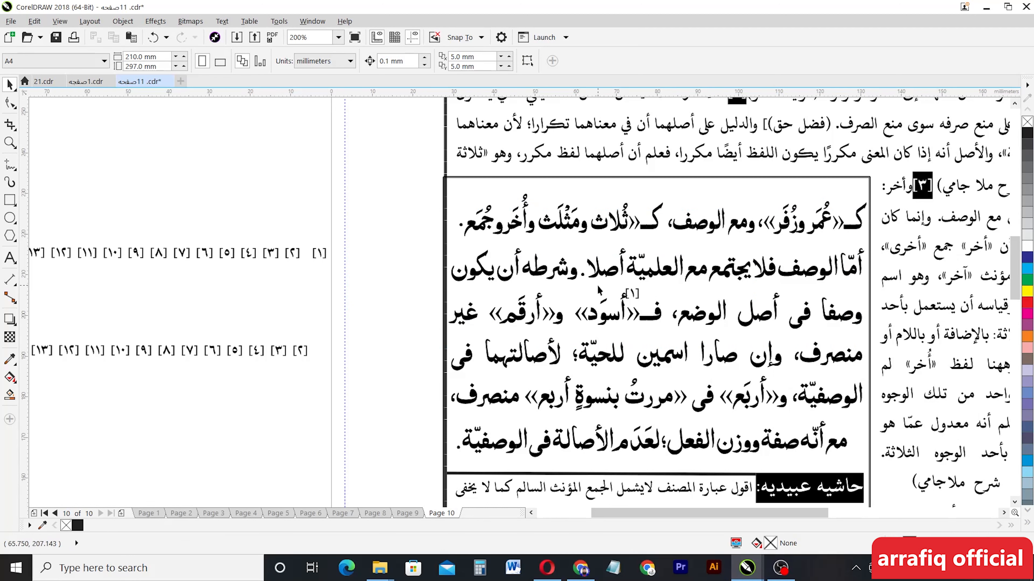
{"action": "left_click_drag", "start_coordinate": [634, 294], "coordinate": [844, 201]}
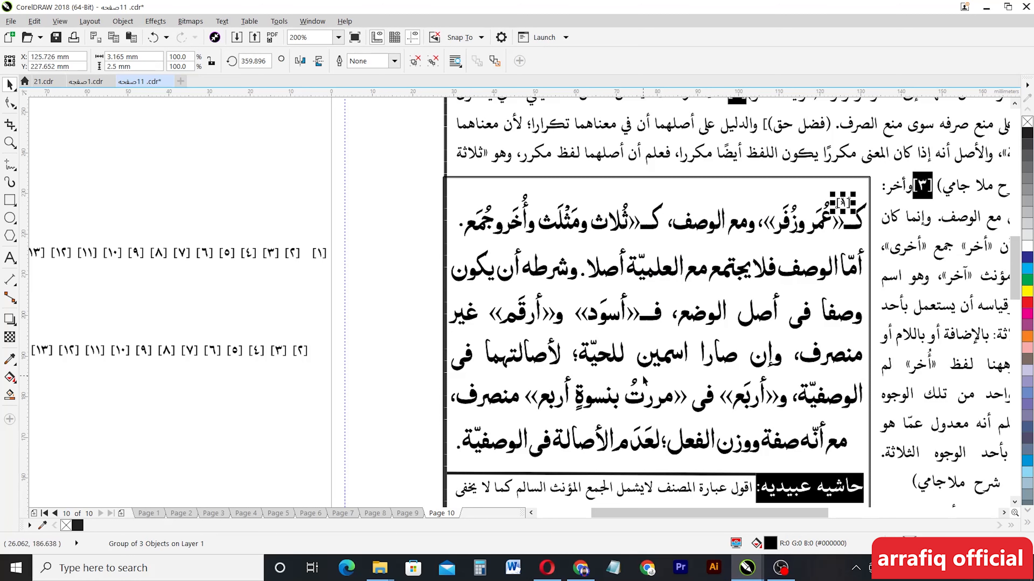
- Place the [٢] marker from the lower row above «ثُلاث» in the first line of the boxed main text
{"action": "scroll", "coordinate": [815, 347], "scroll_direction": "down", "scroll_amount": 1}
{"action": "scroll", "coordinate": [820, 221], "scroll_direction": "up", "scroll_amount": 1}
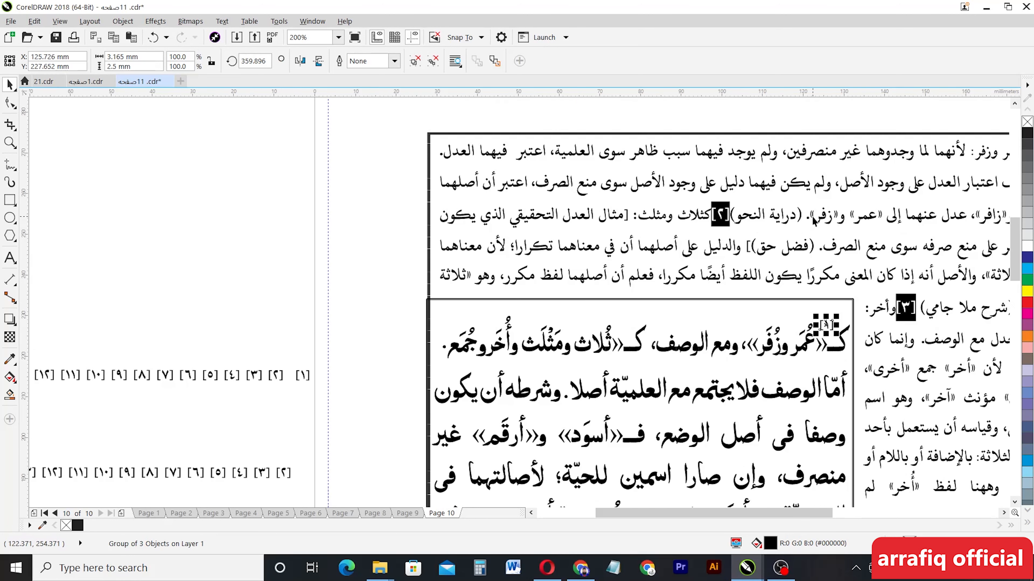
{"action": "left_click", "coordinate": [284, 472]}
{"action": "left_click_drag", "start_coordinate": [284, 472], "coordinate": [600, 323]}
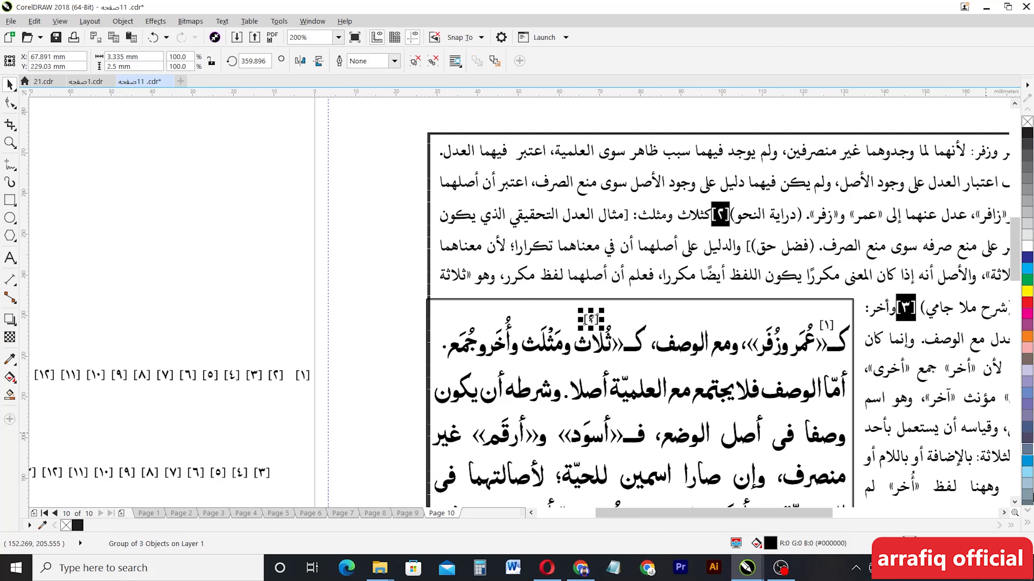
- Place the [٣] marker from the lower row above «وأُخَر» in the first line of the boxed main text
{"action": "scroll", "coordinate": [607, 398], "scroll_direction": "down", "scroll_amount": 1}
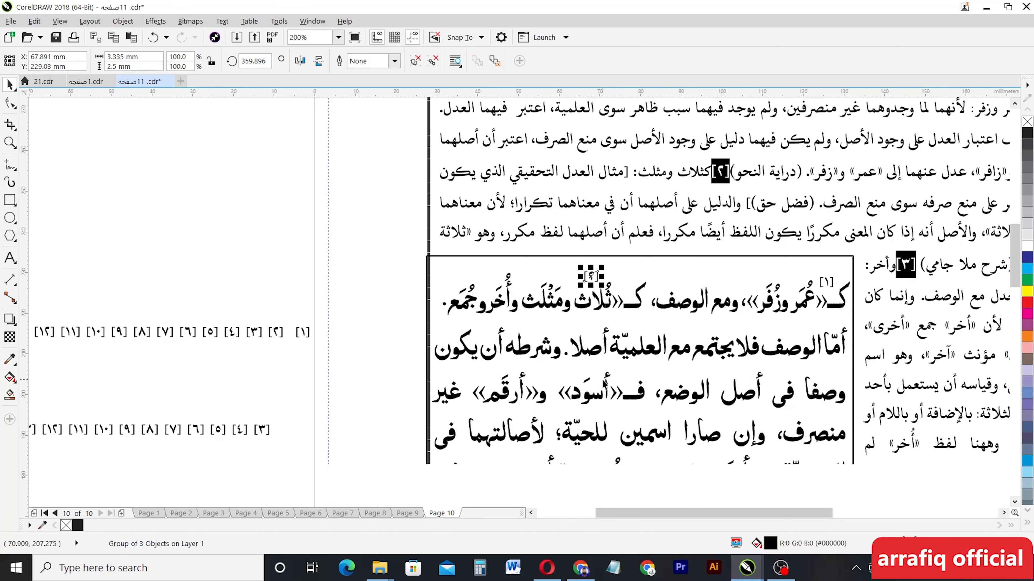
{"action": "scroll", "coordinate": [611, 370], "scroll_direction": "right", "scroll_amount": 2}
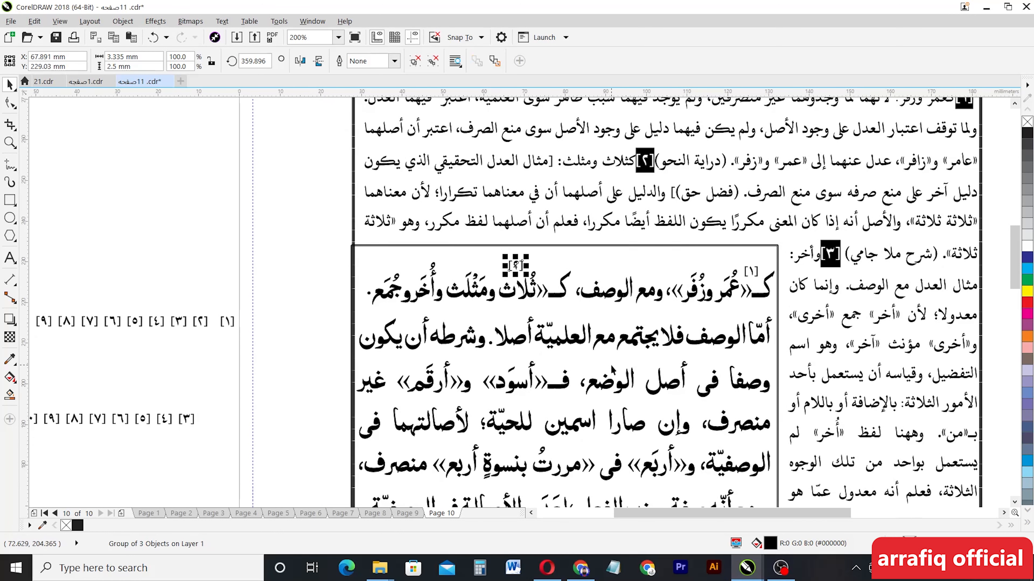
{"action": "left_click_drag", "start_coordinate": [515, 265], "coordinate": [186, 419]}
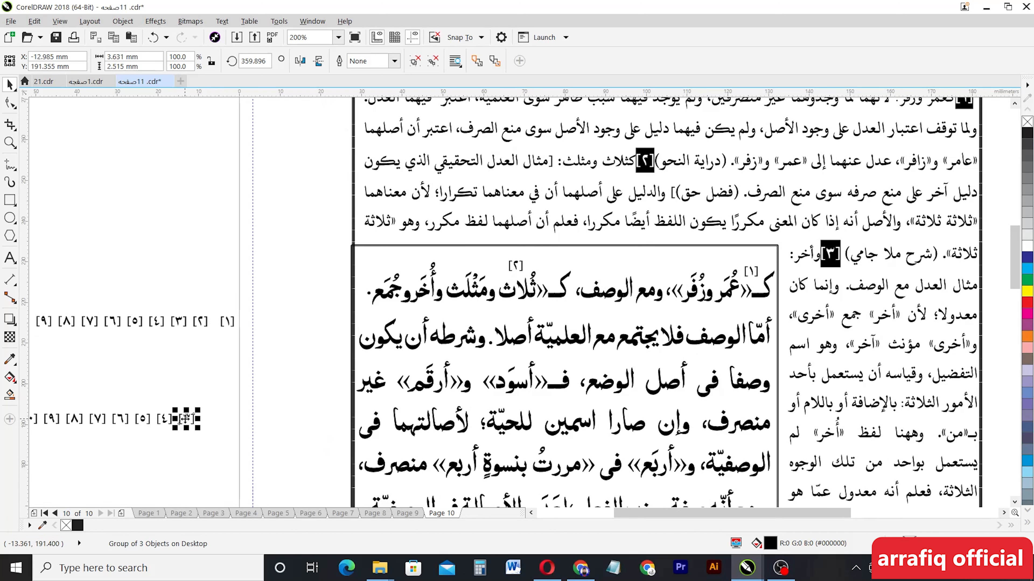
{"action": "left_click_drag", "start_coordinate": [185, 418], "coordinate": [418, 267]}
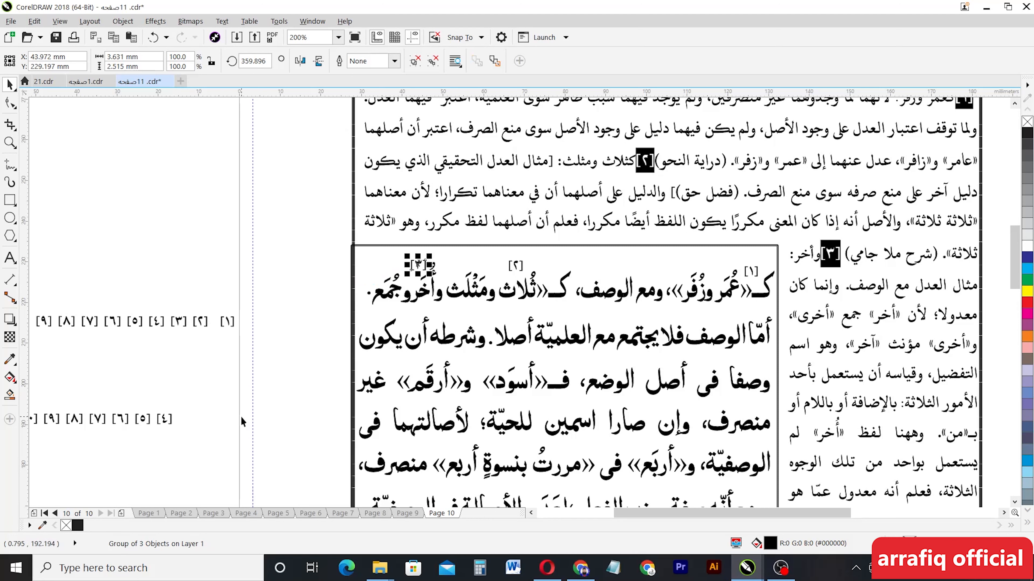
{"action": "left_click", "coordinate": [228, 435]}
- Place the [٤] marker from the lower row above «الوصف» in the second line of the boxed main text
{"action": "scroll", "coordinate": [615, 397], "scroll_direction": "down", "scroll_amount": 2}
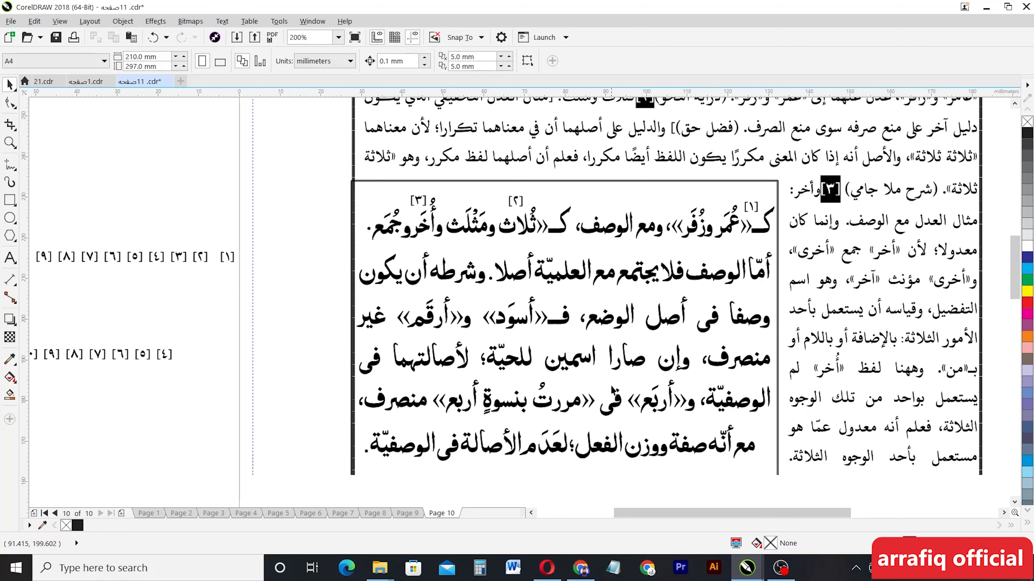
{"action": "scroll", "coordinate": [615, 398], "scroll_direction": "down", "scroll_amount": 1}
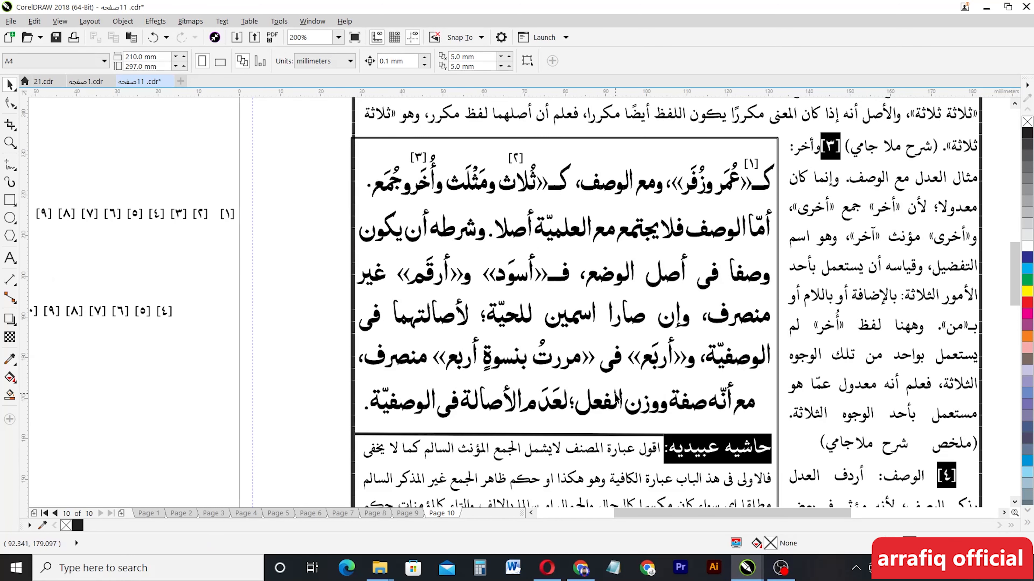
{"action": "scroll", "coordinate": [616, 397], "scroll_direction": "down", "scroll_amount": 1}
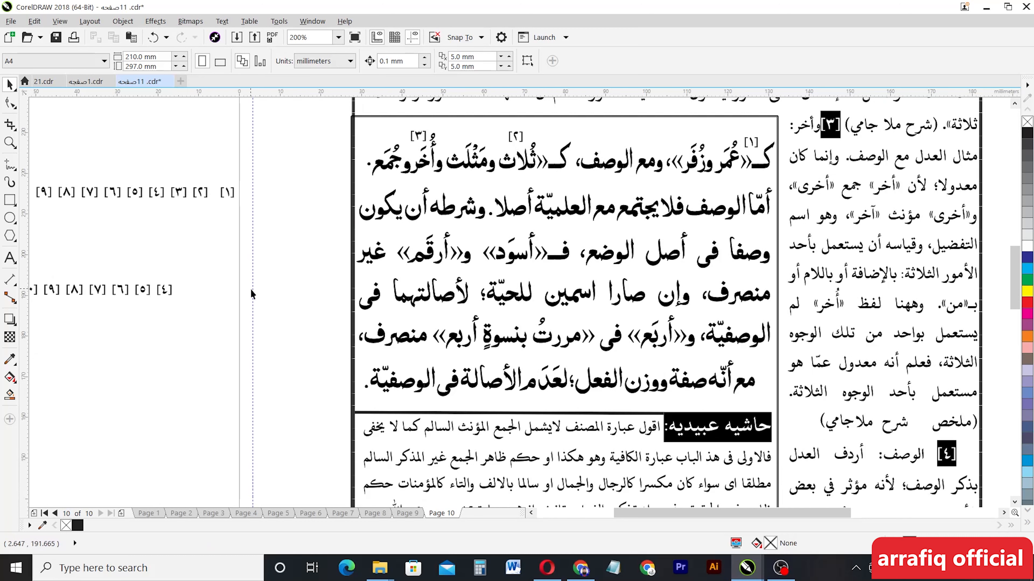
{"action": "left_click", "coordinate": [161, 293]}
{"action": "left_click_drag", "start_coordinate": [161, 293], "coordinate": [723, 193]}
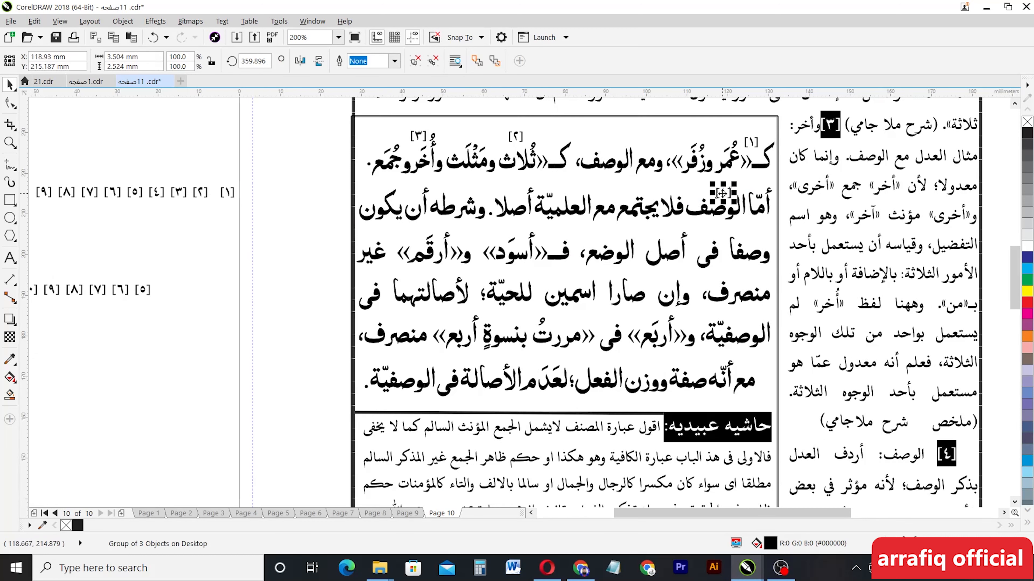
- Check footnote [٥] and place its marker from the lower row above «فلا يجتمع» in the second line
{"action": "scroll", "coordinate": [582, 372], "scroll_direction": "down", "scroll_amount": 7}
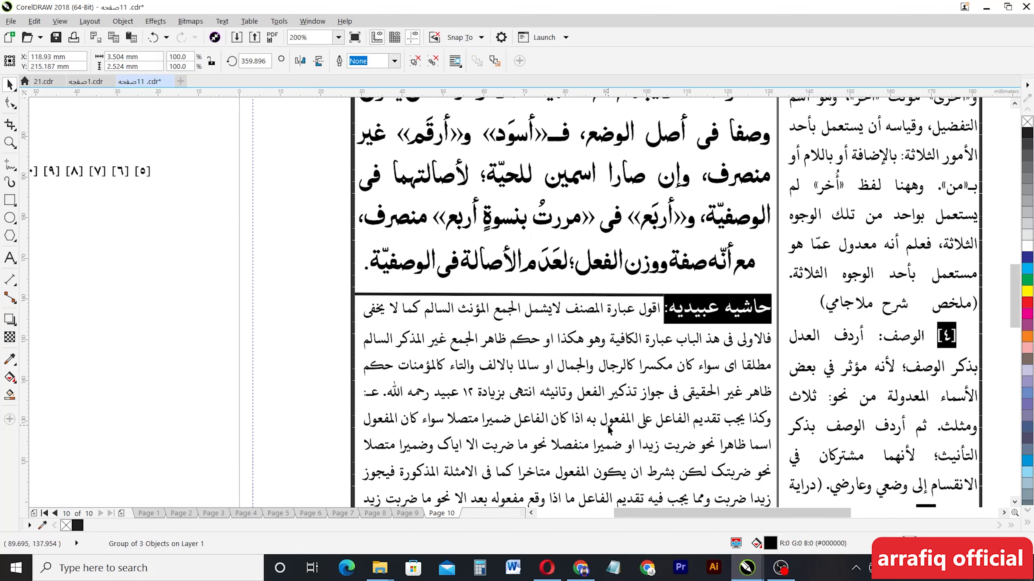
{"action": "scroll", "coordinate": [608, 417], "scroll_direction": "up", "scroll_amount": 5}
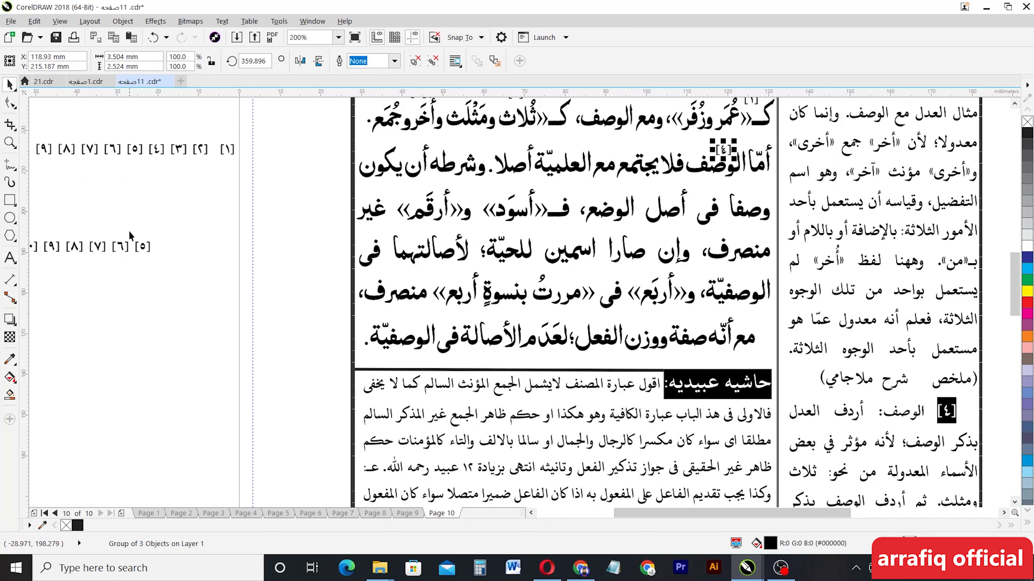
{"action": "left_click", "coordinate": [142, 246]}
{"action": "left_click_drag", "start_coordinate": [143, 247], "coordinate": [654, 151]}
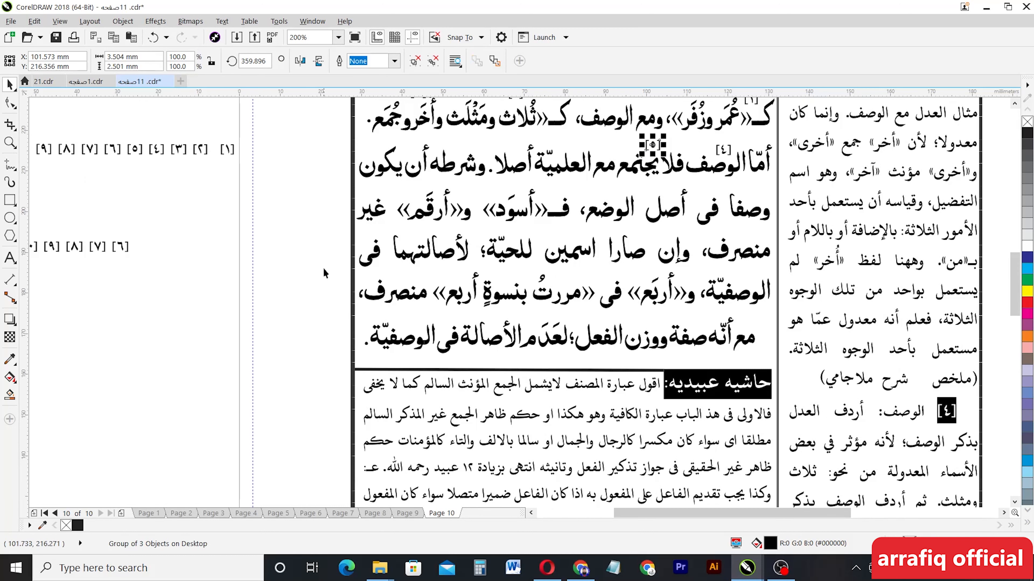
{"action": "left_click", "coordinate": [264, 298]}
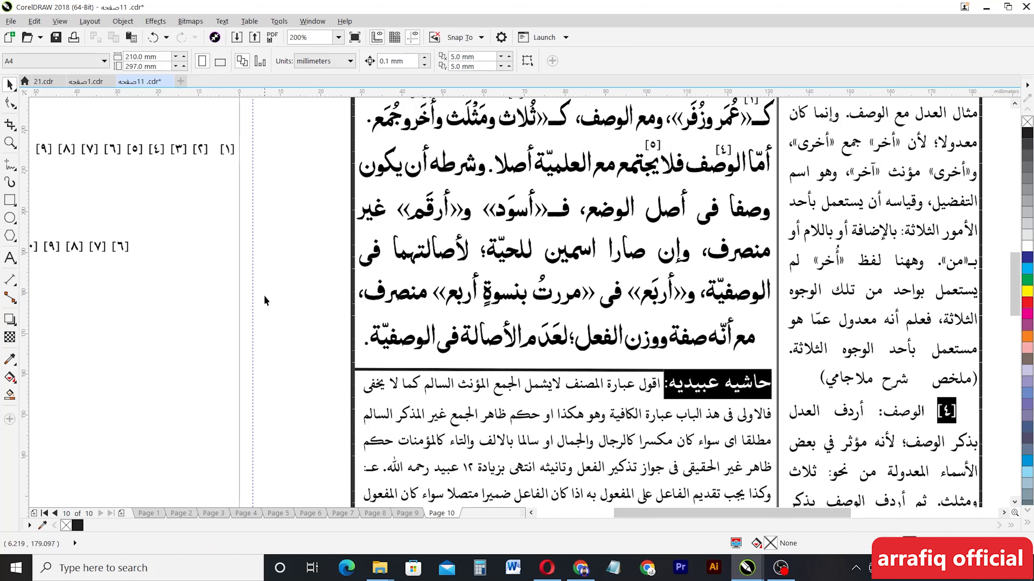
- Check footnote [٦] and place its marker from the lower row above «أصل» in the third line of the boxed text
{"action": "scroll", "coordinate": [412, 315], "scroll_direction": "down", "scroll_amount": 5}
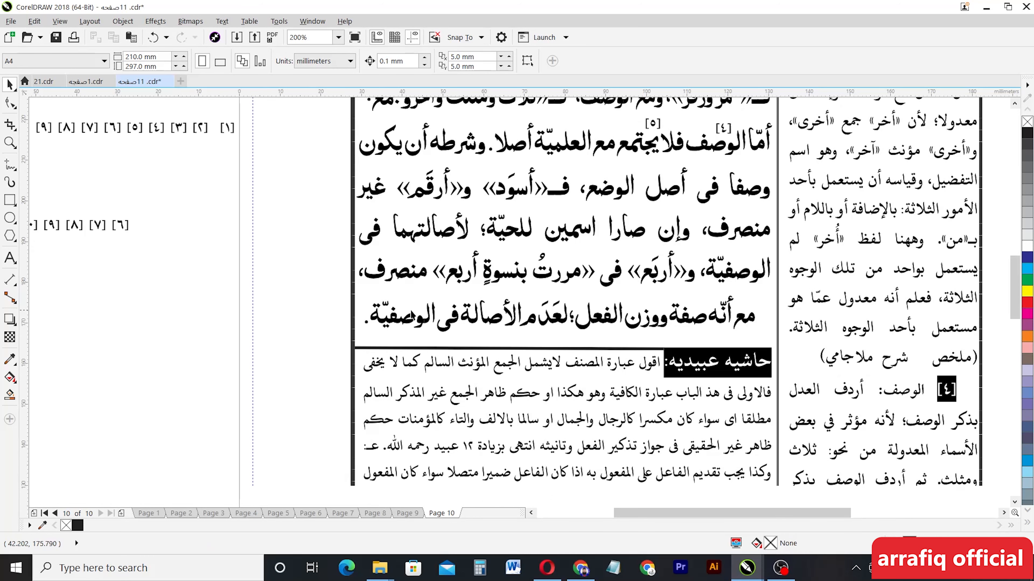
{"action": "scroll", "coordinate": [413, 358], "scroll_direction": "down", "scroll_amount": 5}
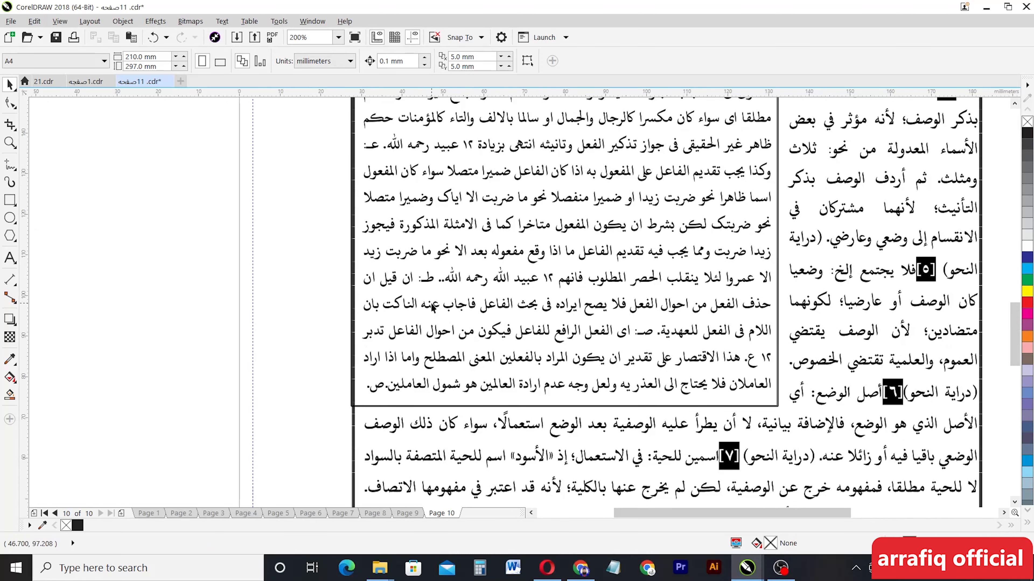
{"action": "scroll", "coordinate": [414, 360], "scroll_direction": "up", "scroll_amount": 6}
{"action": "scroll", "coordinate": [416, 408], "scroll_direction": "up", "scroll_amount": 3}
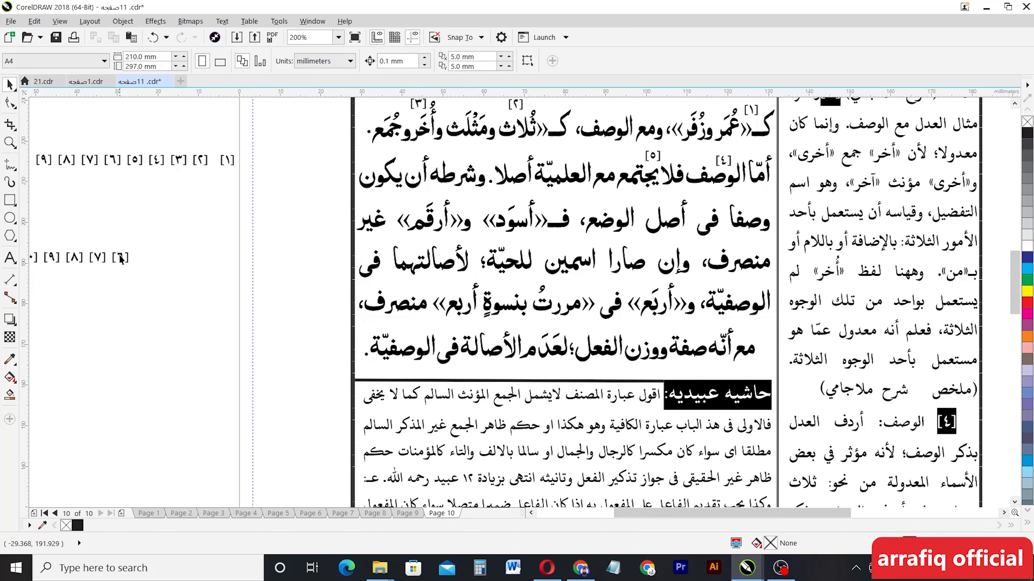
{"action": "left_click", "coordinate": [120, 259]}
{"action": "mouse_move", "coordinate": [121, 259]}
{"action": "left_mouse_down"}
{"action": "mouse_move", "coordinate": [661, 218]}
{"action": "mouse_move", "coordinate": [662, 200]}
{"action": "left_mouse_up"}
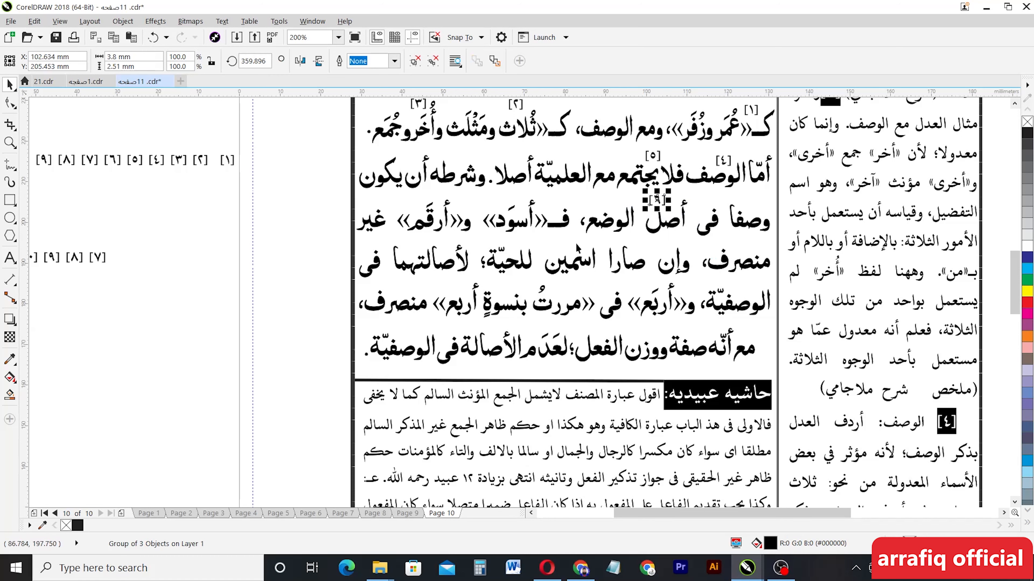
{"action": "left_click", "coordinate": [313, 277]}
- Check footnote [٧] and place its marker from the lower row above «اسمين» in the fourth line of the boxed text
{"action": "scroll", "coordinate": [312, 277], "scroll_direction": "down", "scroll_amount": 5}
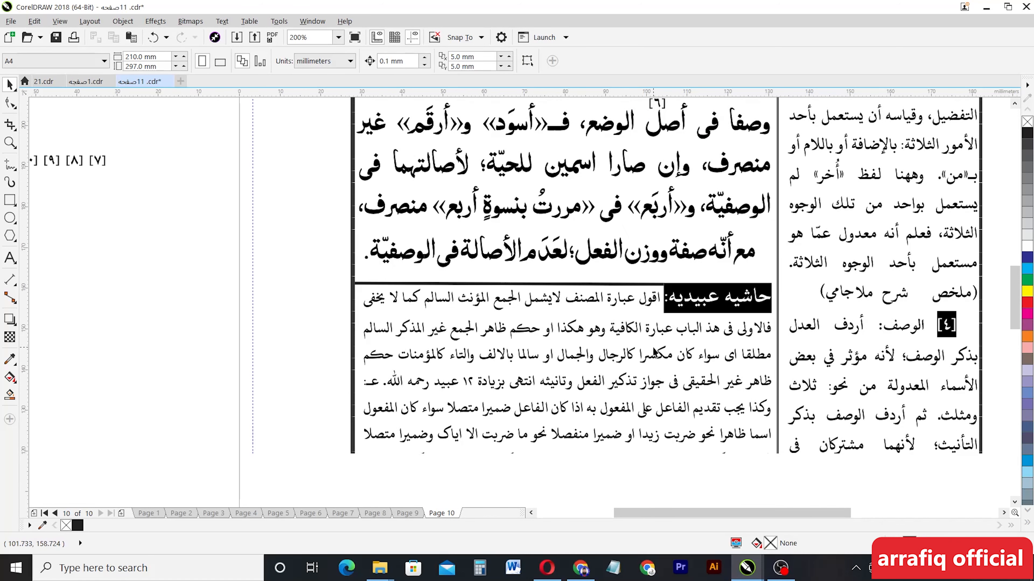
{"action": "scroll", "coordinate": [654, 350], "scroll_direction": "down", "scroll_amount": 5}
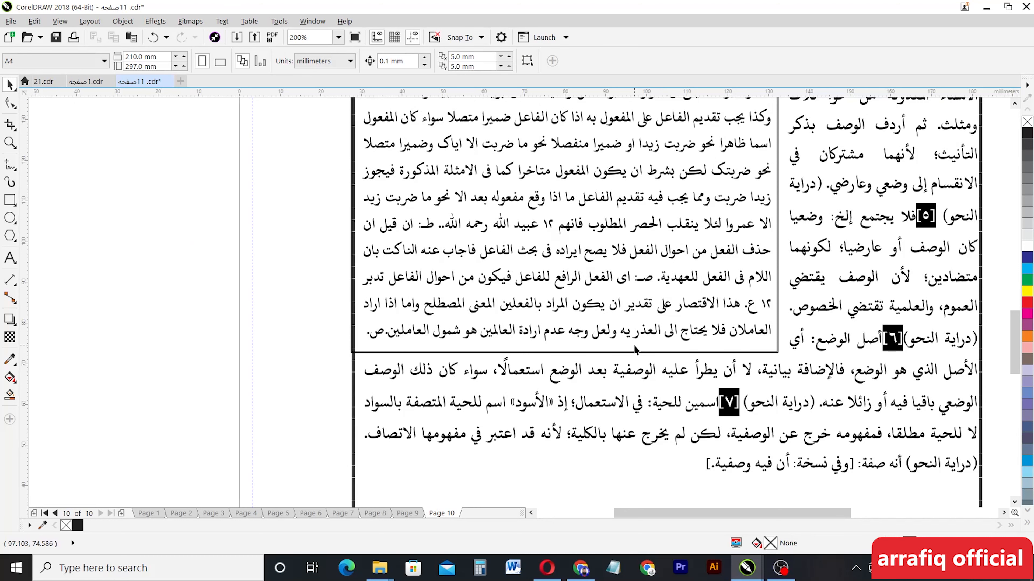
{"action": "scroll", "coordinate": [634, 345], "scroll_direction": "up", "scroll_amount": 3}
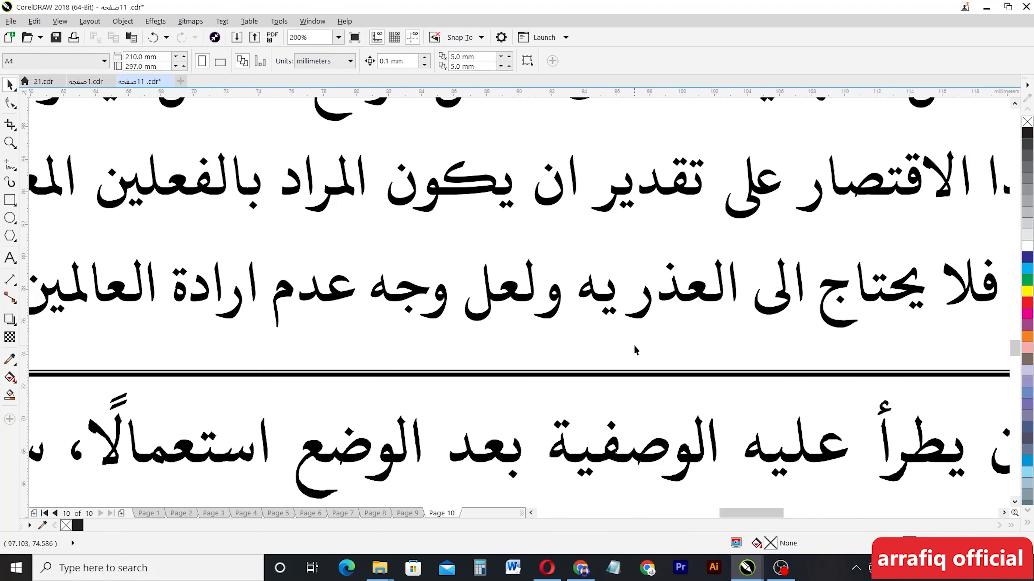
{"action": "scroll", "coordinate": [634, 345], "scroll_direction": "down", "scroll_amount": 3}
{"action": "scroll", "coordinate": [700, 420], "scroll_direction": "up", "scroll_amount": 6}
{"action": "scroll", "coordinate": [691, 399], "scroll_direction": "up", "scroll_amount": 4}
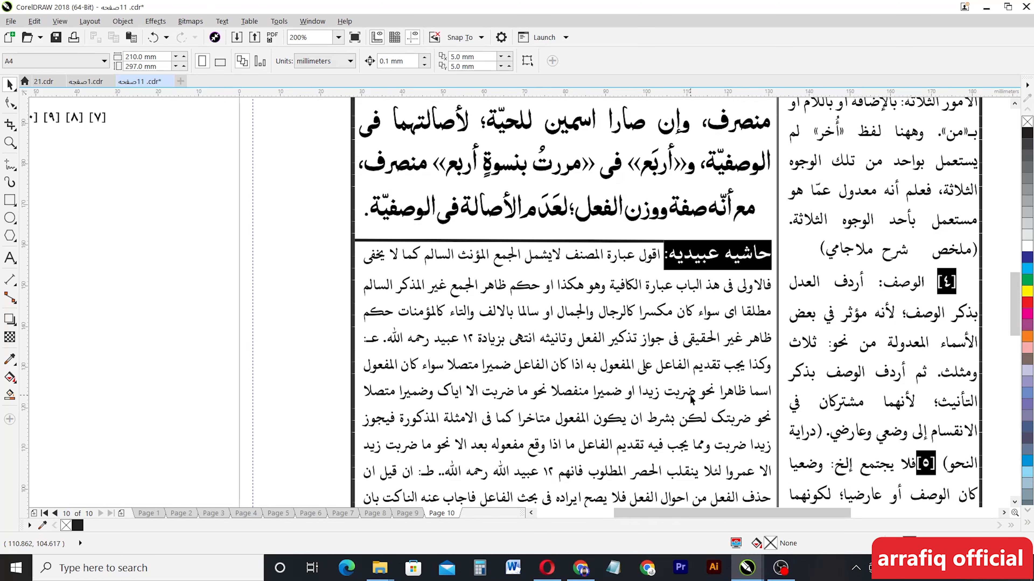
{"action": "scroll", "coordinate": [691, 401], "scroll_direction": "up", "scroll_amount": 1}
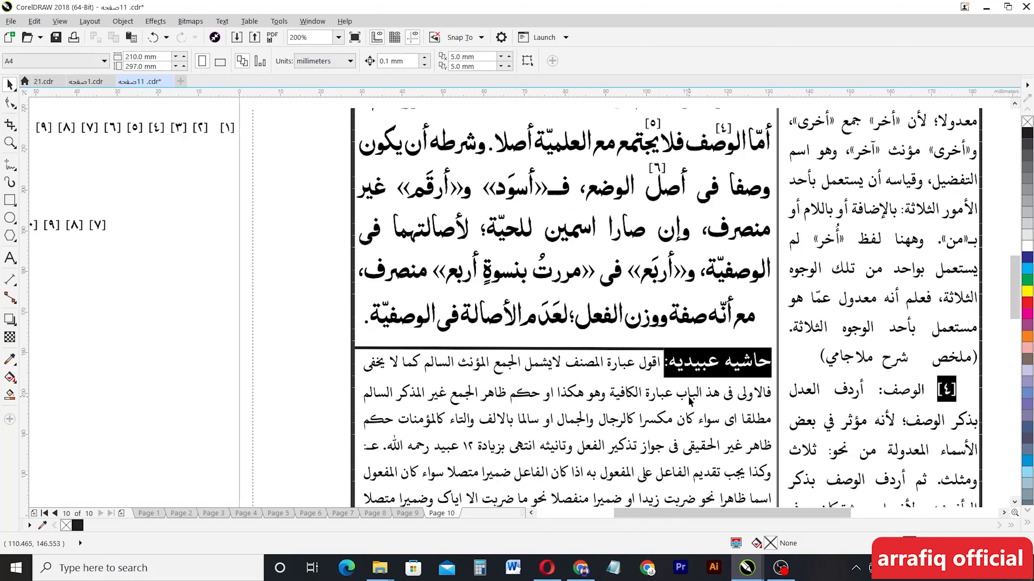
{"action": "mouse_move", "coordinate": [98, 238]}
{"action": "left_mouse_down"}
{"action": "mouse_move", "coordinate": [456, 249]}
{"action": "mouse_move", "coordinate": [550, 232]}
{"action": "left_mouse_up"}
{"action": "left_click", "coordinate": [186, 296]}
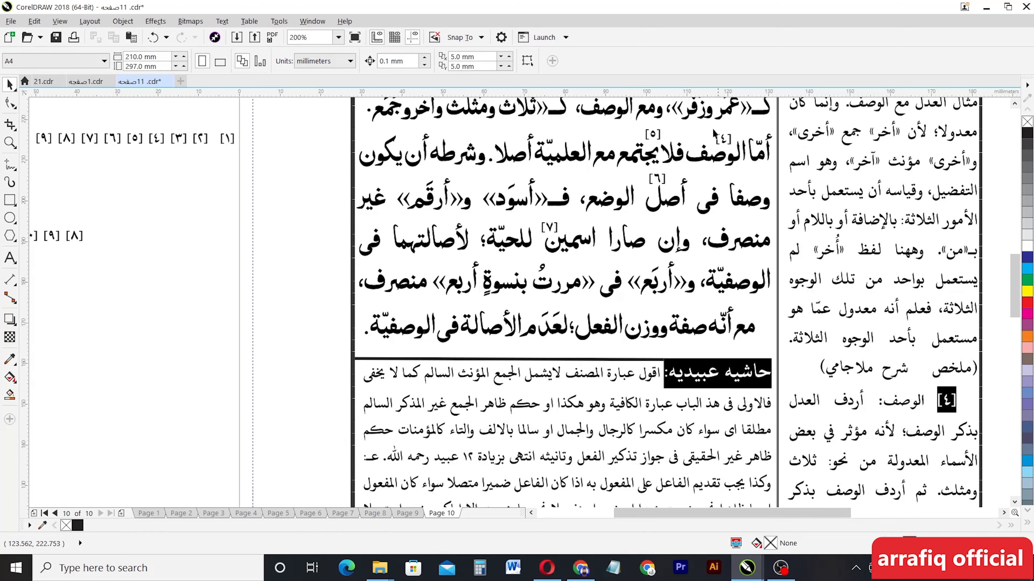
- Delete the leftover markers [٨] to [١٧] of the lower row beside the page
{"action": "scroll", "coordinate": [608, 159], "scroll_direction": "down", "scroll_amount": 1}
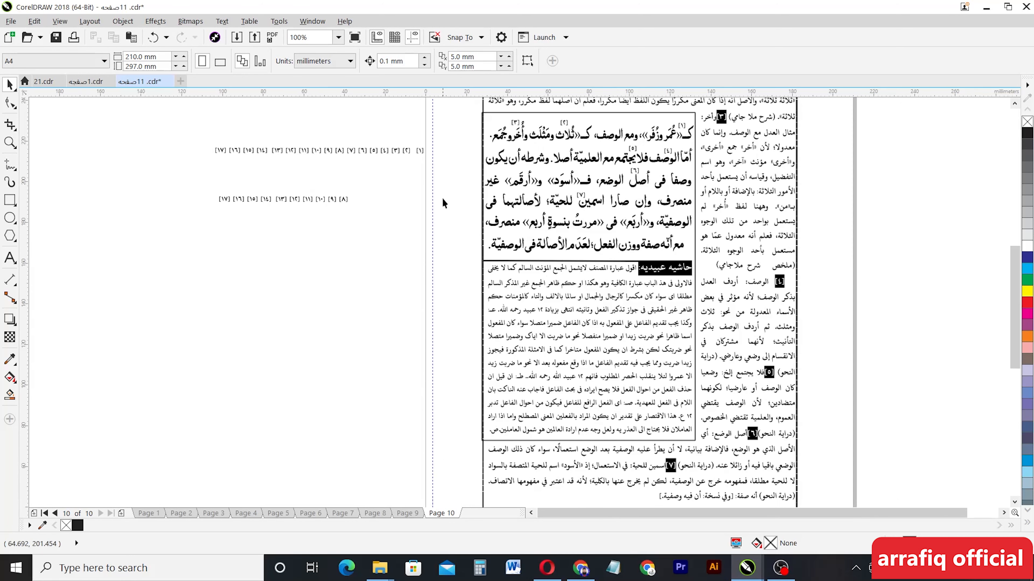
{"action": "left_click_drag", "start_coordinate": [400, 235], "coordinate": [400, 235]}
{"action": "left_click", "coordinate": [399, 235]}
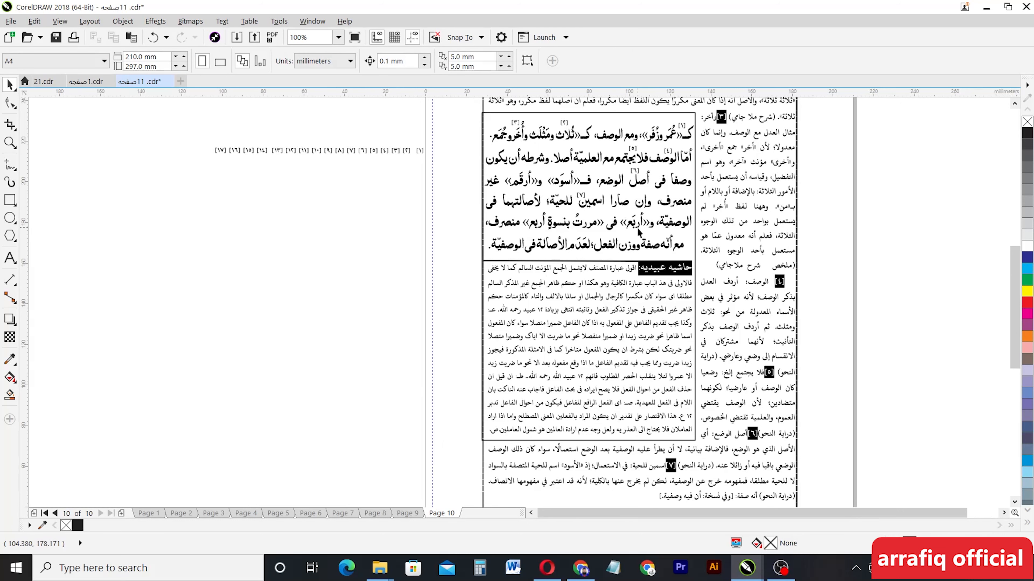
- Raise the [٧] marker slightly above «اسمين» and enlarge it proportionally to about 121.4%
{"action": "scroll", "coordinate": [603, 212], "scroll_direction": "up", "scroll_amount": 1}
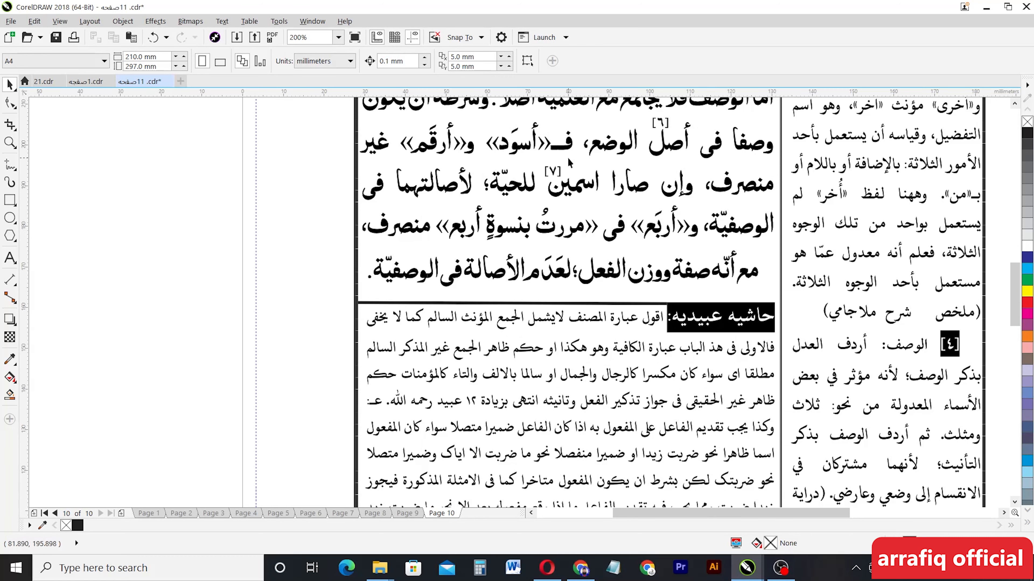
{"action": "scroll", "coordinate": [562, 156], "scroll_direction": "up", "scroll_amount": 1}
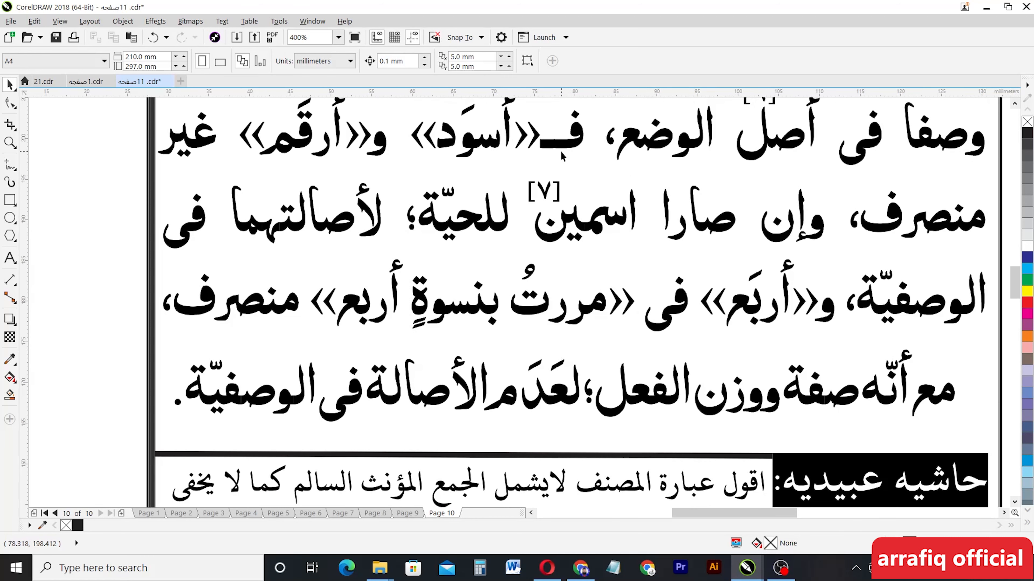
{"action": "left_click", "coordinate": [545, 190]}
{"action": "left_click_drag", "start_coordinate": [545, 189], "coordinate": [545, 184]}
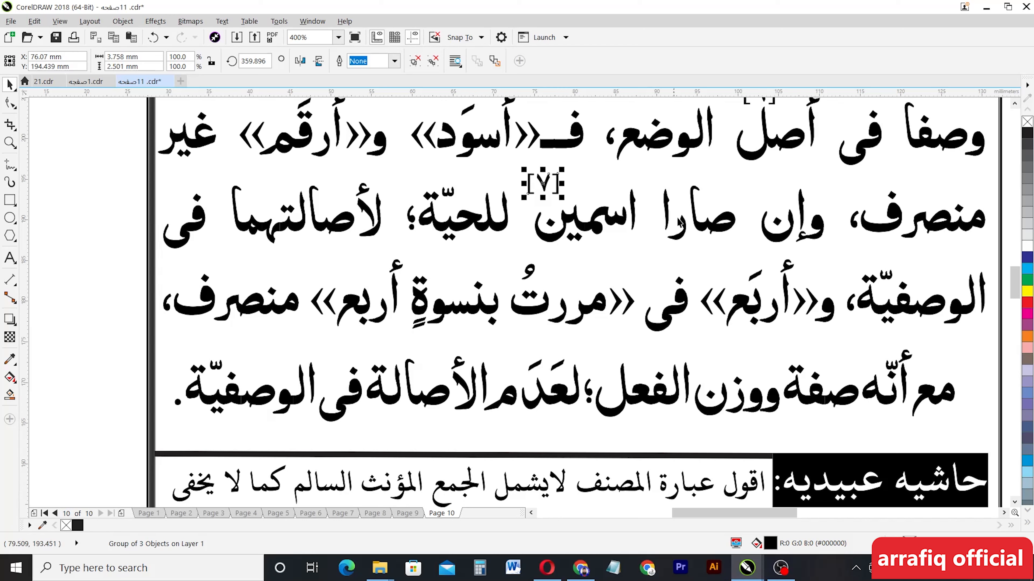
{"action": "scroll", "coordinate": [607, 199], "scroll_direction": "up", "scroll_amount": 1}
{"action": "left_click_drag", "start_coordinate": [514, 199], "coordinate": [524, 204]}
{"action": "scroll", "coordinate": [523, 203], "scroll_direction": "down", "scroll_amount": 2}
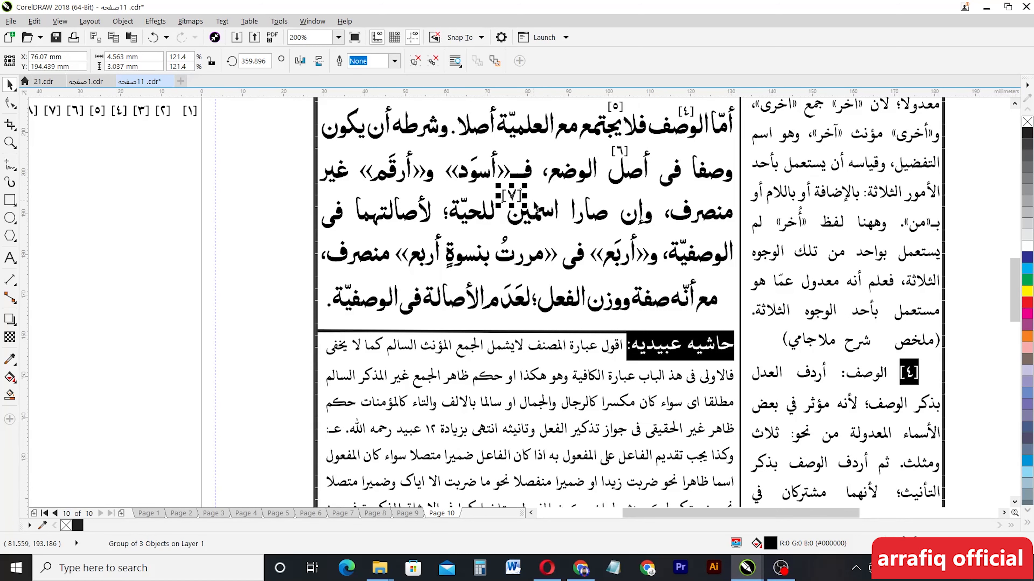
- Enlarge the [٦] marker above «أصل» proportionally about its centre to about 106.7%
{"action": "scroll", "coordinate": [525, 151], "scroll_direction": "up", "scroll_amount": 5}
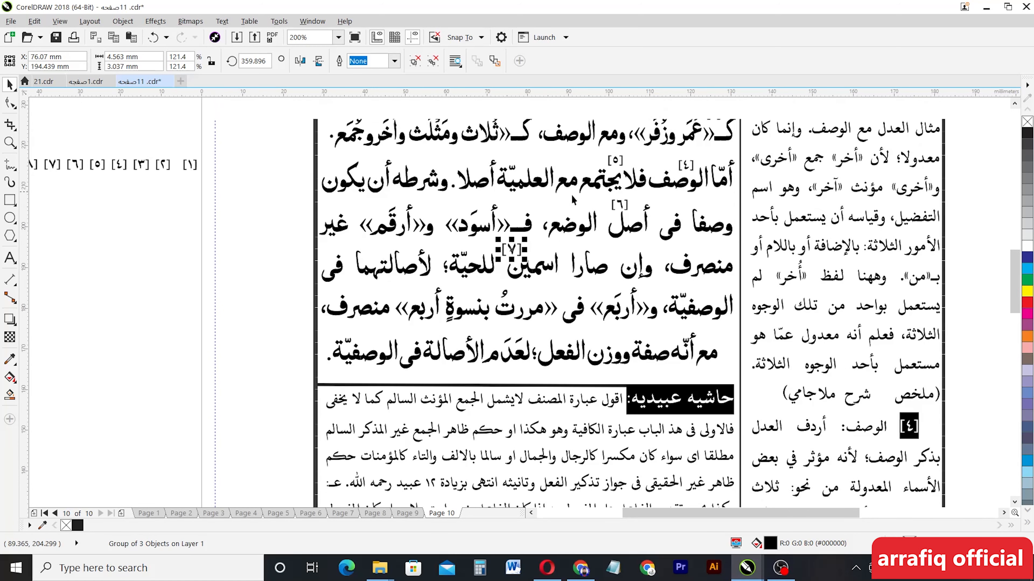
{"action": "scroll", "coordinate": [632, 266], "scroll_direction": "down", "scroll_amount": 1}
{"action": "scroll", "coordinate": [631, 261], "scroll_direction": "up", "scroll_amount": 1}
{"action": "scroll", "coordinate": [629, 252], "scroll_direction": "down", "scroll_amount": 1}
{"action": "scroll", "coordinate": [628, 249], "scroll_direction": "up", "scroll_amount": 1}
{"action": "scroll", "coordinate": [629, 249], "scroll_direction": "up", "scroll_amount": 5}
{"action": "left_click", "coordinate": [619, 277]}
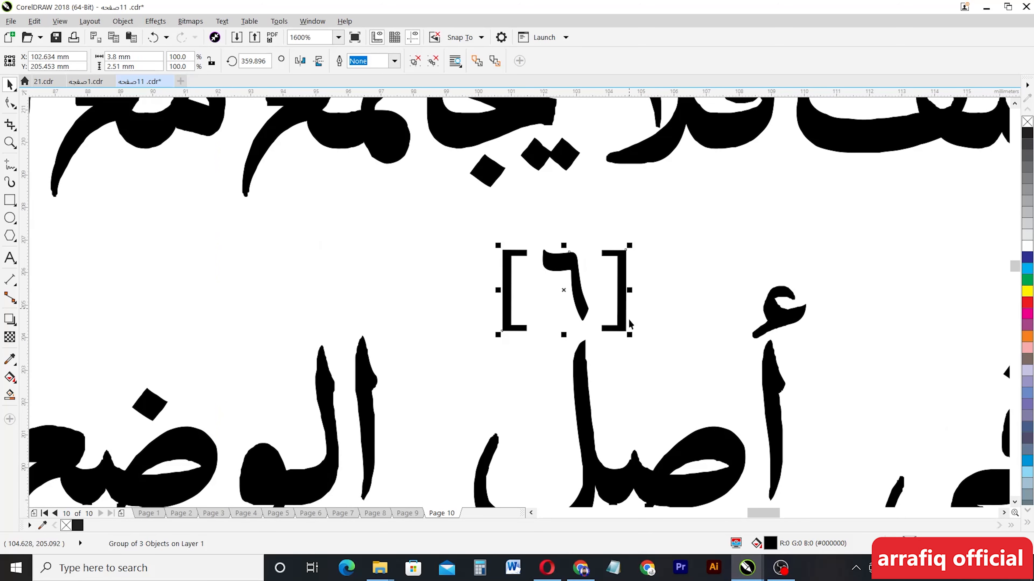
{"action": "left_click_drag", "start_coordinate": [630, 334], "coordinate": [635, 340]}
{"action": "scroll", "coordinate": [619, 331], "scroll_direction": "down", "scroll_amount": 5}
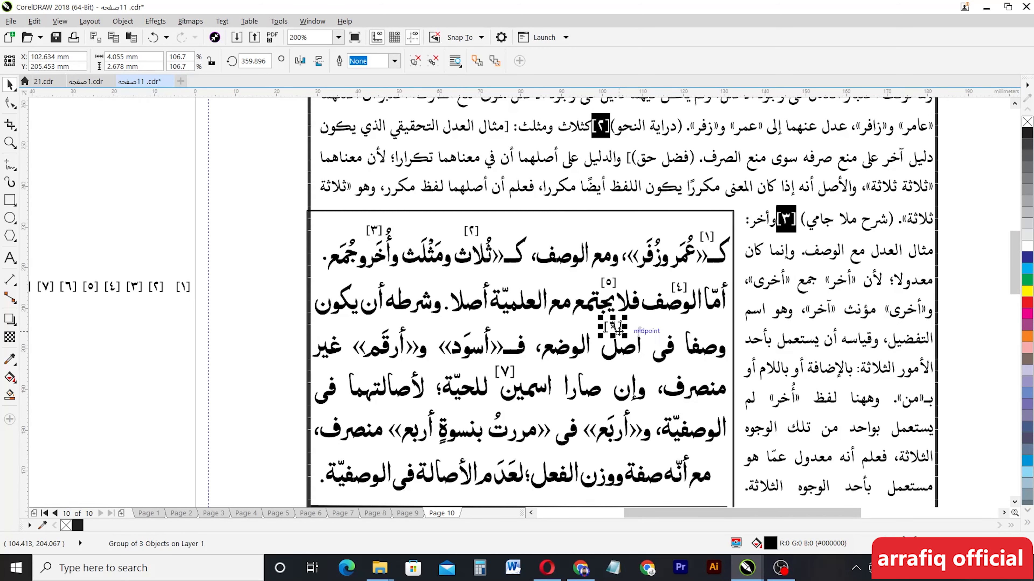
- Enlarge the second line's [٥] marker to about 119.4% and its [٤] marker to about 113.4%, keeping their proportions
{"action": "scroll", "coordinate": [609, 283], "scroll_direction": "up", "scroll_amount": 1}
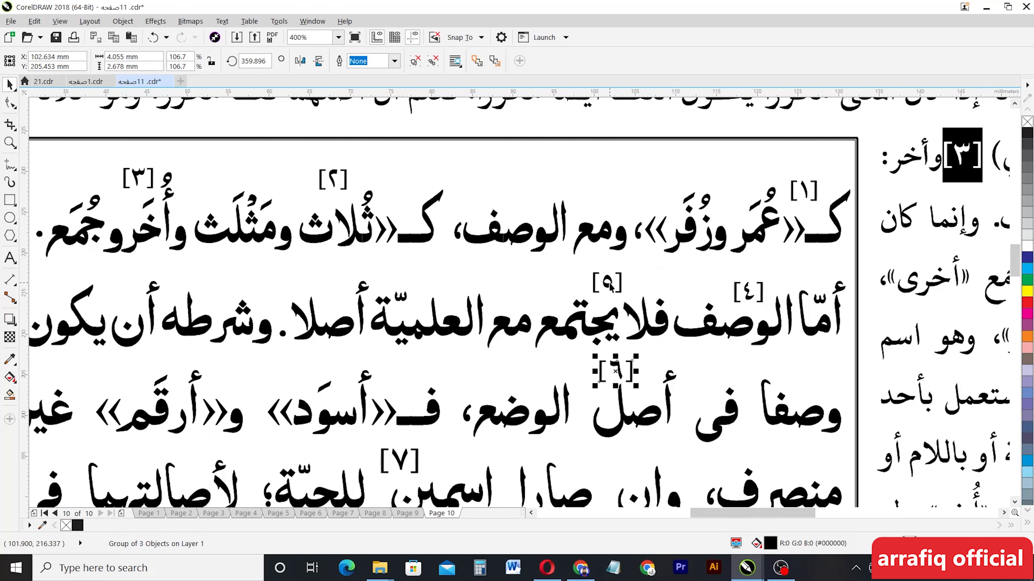
{"action": "left_click", "coordinate": [616, 285]}
{"action": "left_click_drag", "start_coordinate": [625, 296], "coordinate": [630, 303]}
{"action": "scroll", "coordinate": [752, 286], "scroll_direction": "up", "scroll_amount": 1}
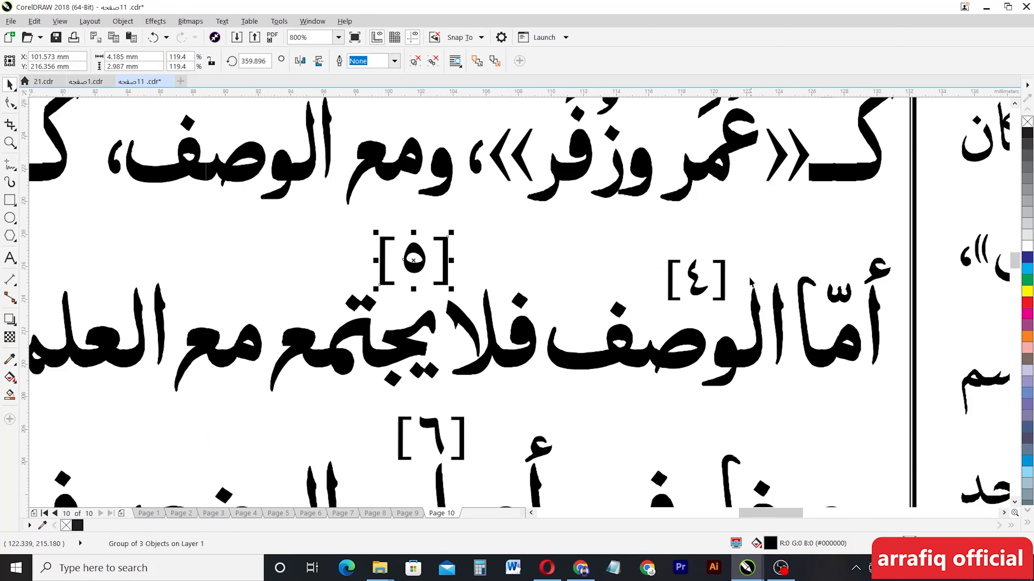
{"action": "left_click", "coordinate": [728, 290]}
{"action": "left_click_drag", "start_coordinate": [728, 306], "coordinate": [736, 318]}
{"action": "scroll", "coordinate": [735, 317], "scroll_direction": "down", "scroll_amount": 2}
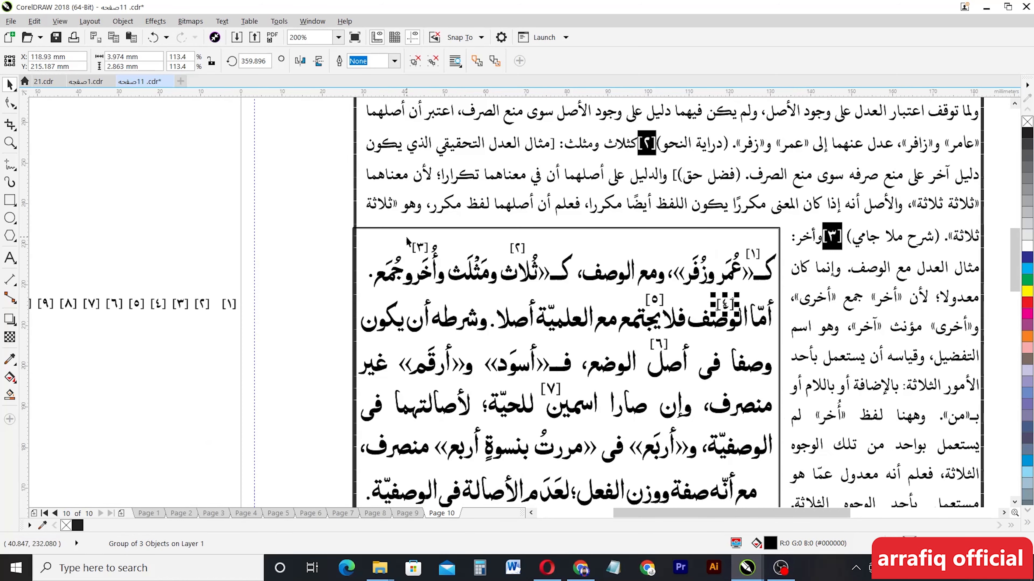
- Enlarge the [٣] marker above «وأُخَر» in the first line of the boxed text
{"action": "scroll", "coordinate": [428, 253], "scroll_direction": "up", "scroll_amount": 2}
{"action": "scroll", "coordinate": [463, 263], "scroll_direction": "up", "scroll_amount": 1}
{"action": "scroll", "coordinate": [489, 272], "scroll_direction": "down", "scroll_amount": 2}
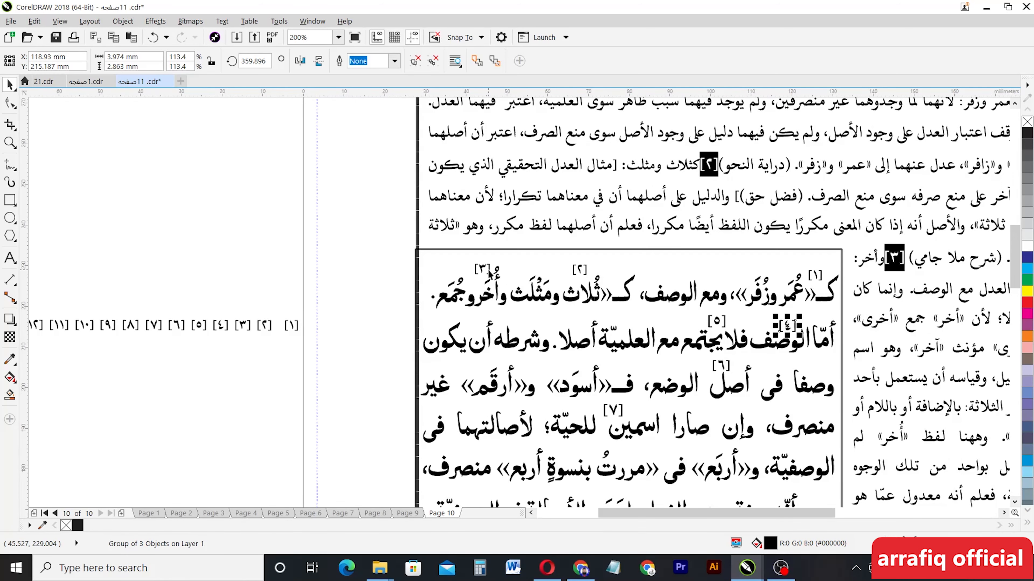
{"action": "scroll", "coordinate": [490, 273], "scroll_direction": "up", "scroll_amount": 1}
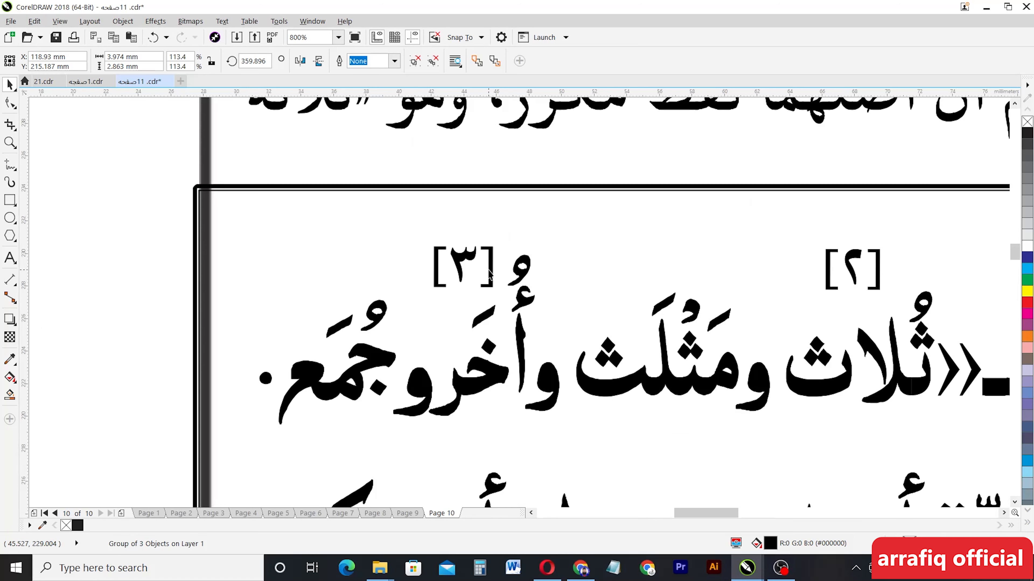
{"action": "scroll", "coordinate": [490, 273], "scroll_direction": "down", "scroll_amount": 2}
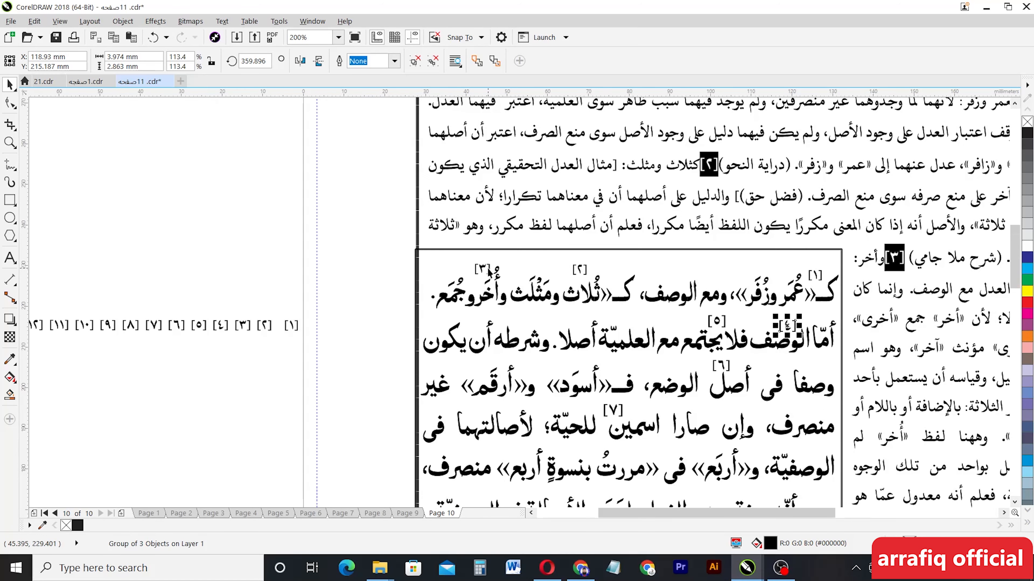
{"action": "scroll", "coordinate": [490, 273], "scroll_direction": "up", "scroll_amount": 1}
{"action": "left_click_drag", "start_coordinate": [492, 279], "coordinate": [502, 289]}
- Enlarge the [٢] marker above «ثُلاث» in the first line proportionally to about 113.7%
{"action": "scroll", "coordinate": [718, 285], "scroll_direction": "up", "scroll_amount": 2}
{"action": "left_click", "coordinate": [587, 254]}
{"action": "mouse_move", "coordinate": [596, 273]}
{"action": "left_mouse_down"}
{"action": "mouse_move", "coordinate": [603, 281]}
{"action": "mouse_move", "coordinate": [594, 272]}
{"action": "left_mouse_up"}
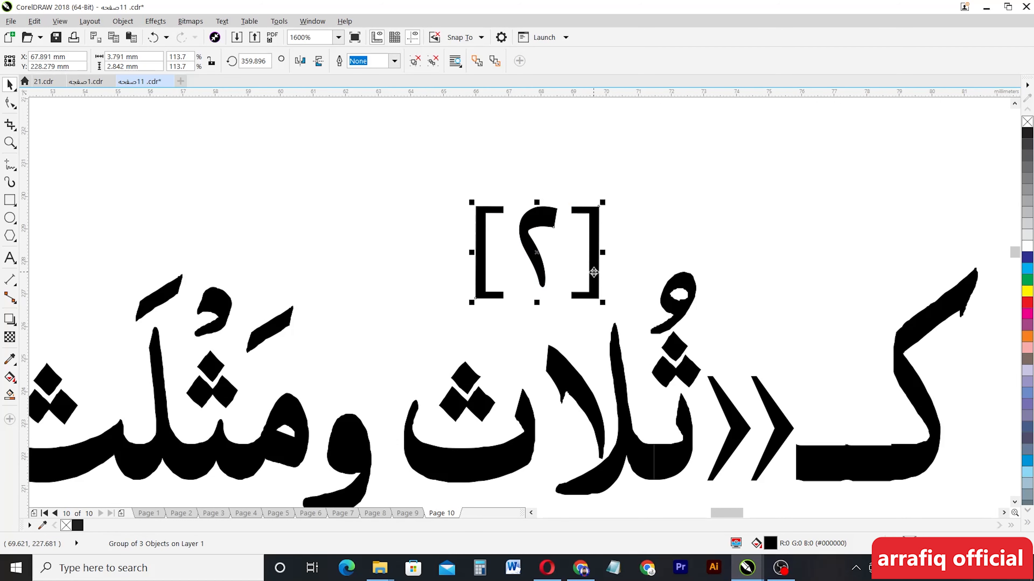
{"action": "scroll", "coordinate": [594, 272], "scroll_direction": "down", "scroll_amount": 2}
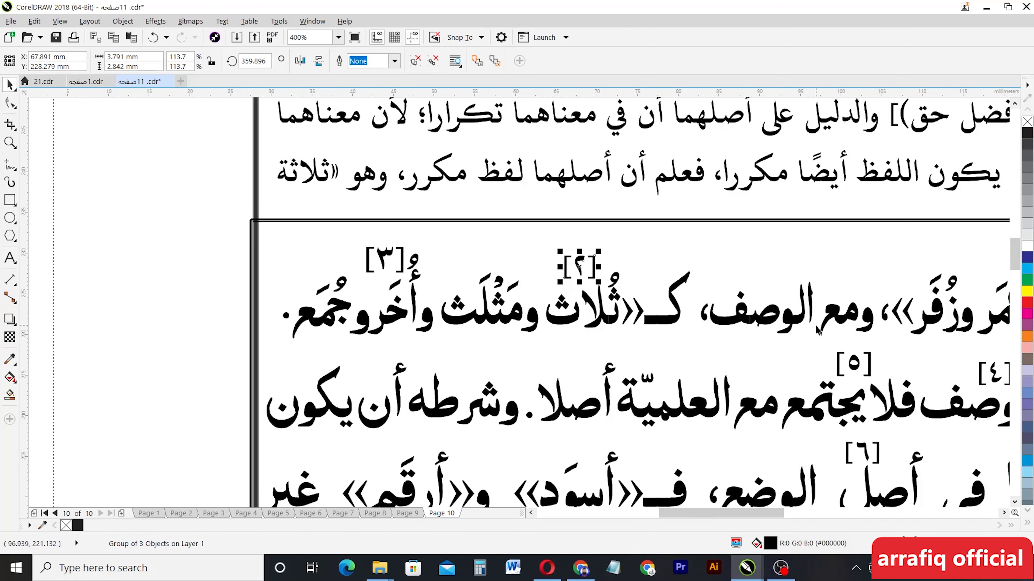
- Enlarge the [١] marker above «عُمَر» in the first line proportionally to about 108.9% and deselect it
{"action": "scroll", "coordinate": [794, 318], "scroll_direction": "right", "scroll_amount": 2}
{"action": "scroll", "coordinate": [794, 318], "scroll_direction": "right", "scroll_amount": 6}
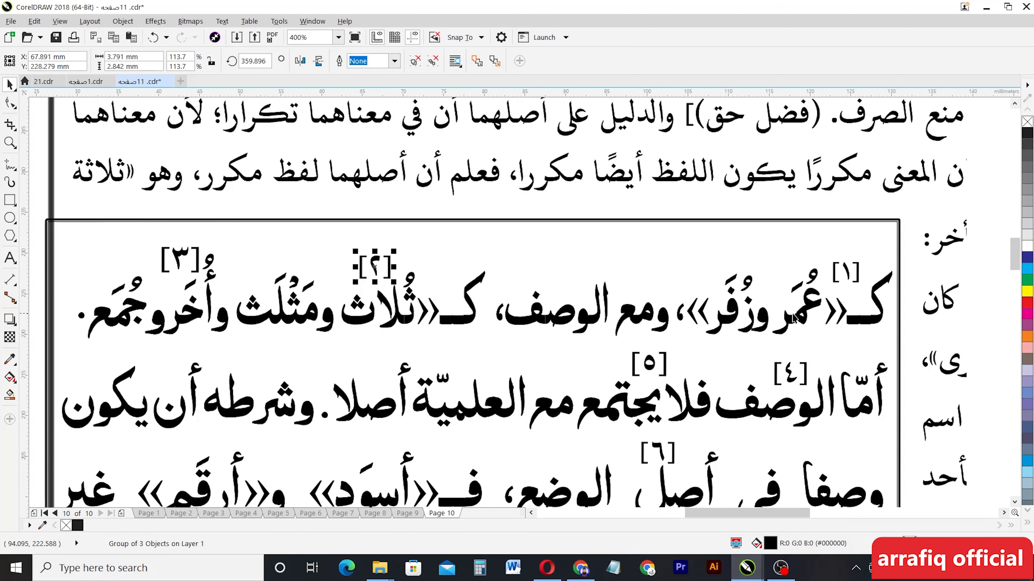
{"action": "scroll", "coordinate": [793, 318], "scroll_direction": "right", "scroll_amount": 2}
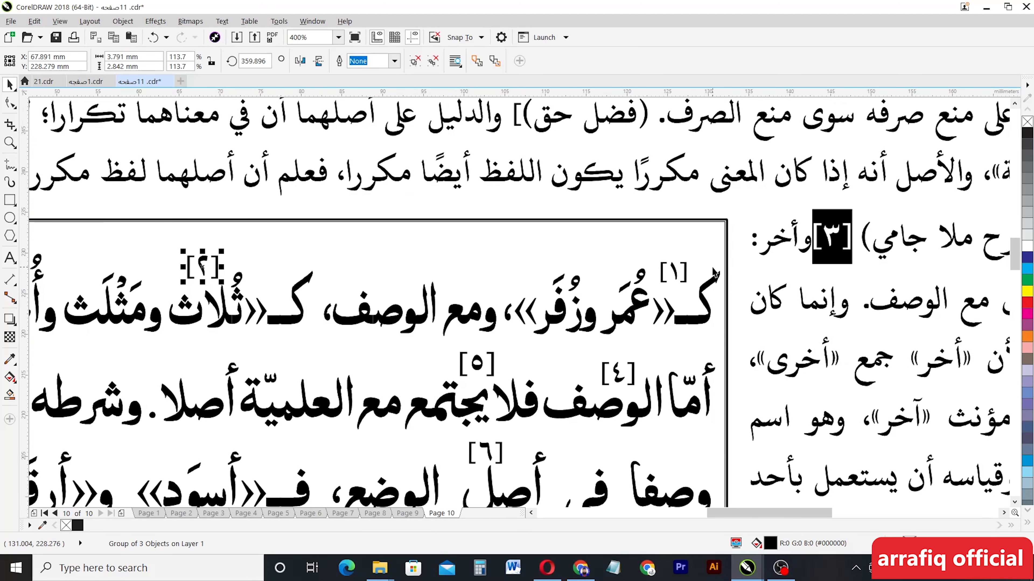
{"action": "scroll", "coordinate": [684, 283], "scroll_direction": "up", "scroll_amount": 2}
{"action": "scroll", "coordinate": [683, 283], "scroll_direction": "up", "scroll_amount": 1}
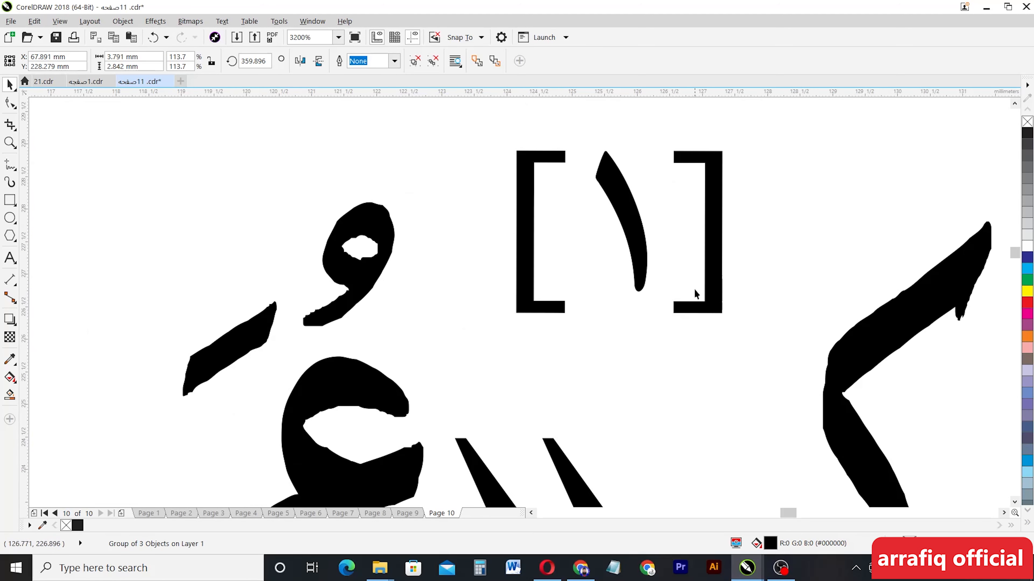
{"action": "left_click", "coordinate": [717, 310], "text": "shift"}
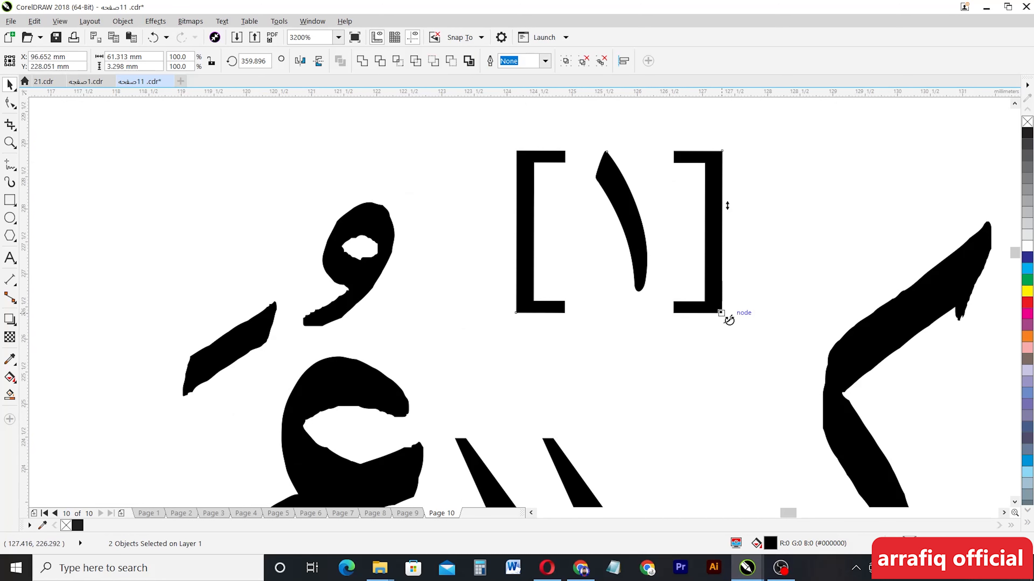
{"action": "scroll", "coordinate": [717, 271], "scroll_direction": "down", "scroll_amount": 1}
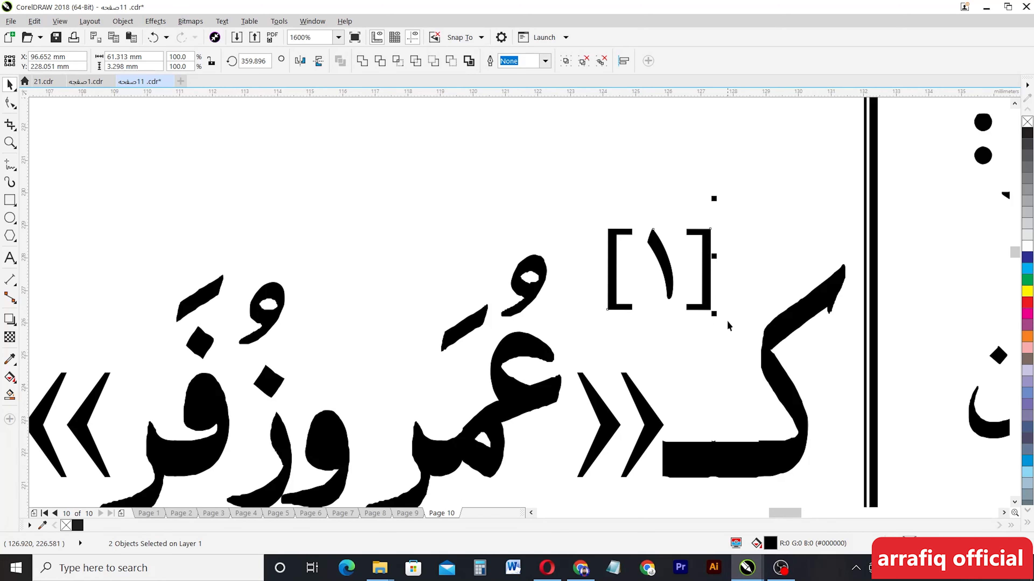
{"action": "left_click", "coordinate": [722, 286]}
{"action": "left_click", "coordinate": [708, 265]}
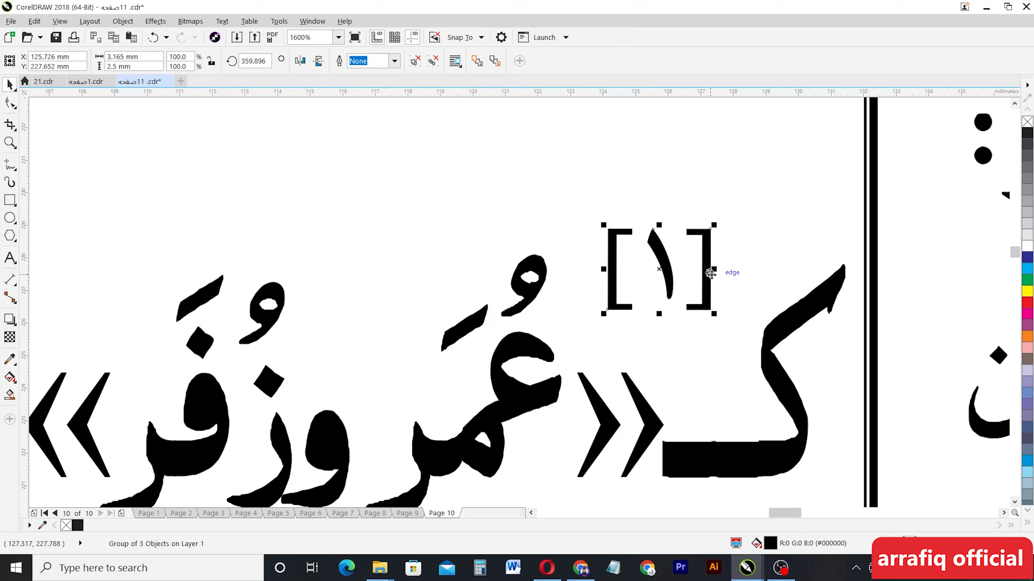
{"action": "left_click_drag", "start_coordinate": [716, 316], "coordinate": [721, 323]}
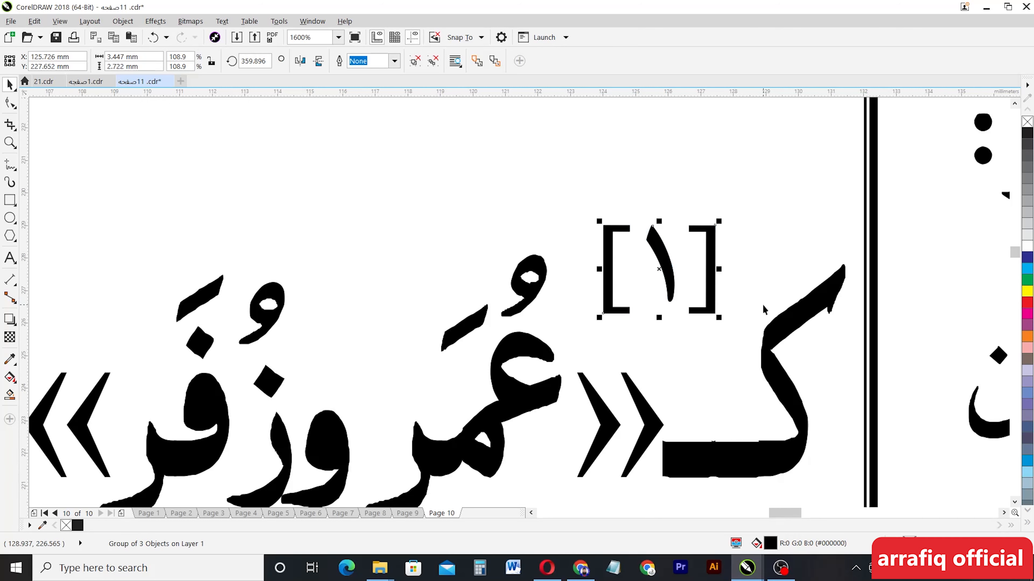
{"action": "left_click", "coordinate": [748, 305]}
{"action": "scroll", "coordinate": [718, 292], "scroll_direction": "down", "scroll_amount": 2}
{"action": "scroll", "coordinate": [718, 293], "scroll_direction": "down", "scroll_amount": 5}
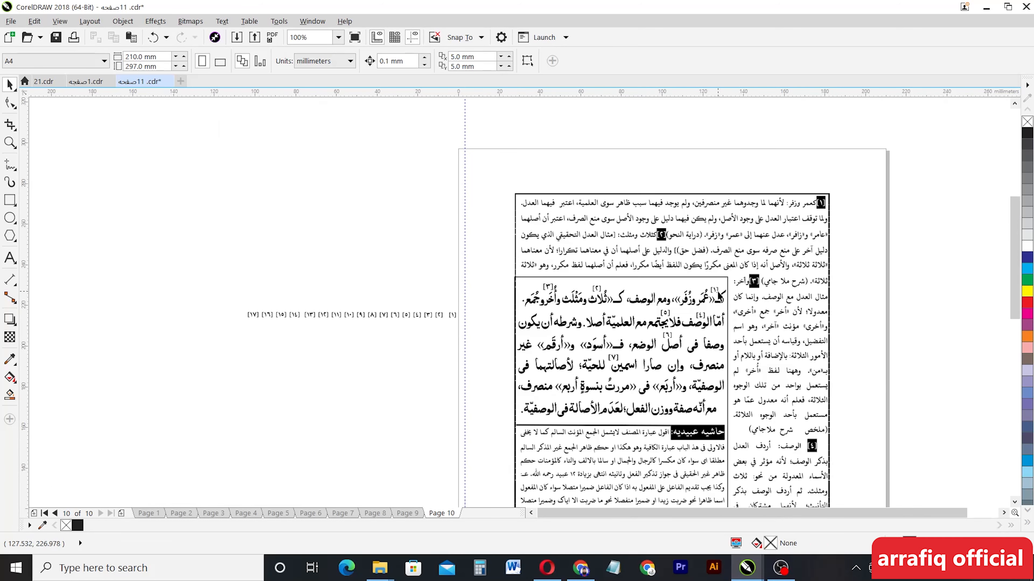
- Unlock the locked frame group around the page text and ungroup all its objects
{"action": "scroll", "coordinate": [528, 300], "scroll_direction": "up", "scroll_amount": 3}
{"action": "scroll", "coordinate": [572, 244], "scroll_direction": "down", "scroll_amount": 3}
{"action": "scroll", "coordinate": [573, 244], "scroll_direction": "down", "scroll_amount": 2}
{"action": "right_click", "coordinate": [691, 257]}
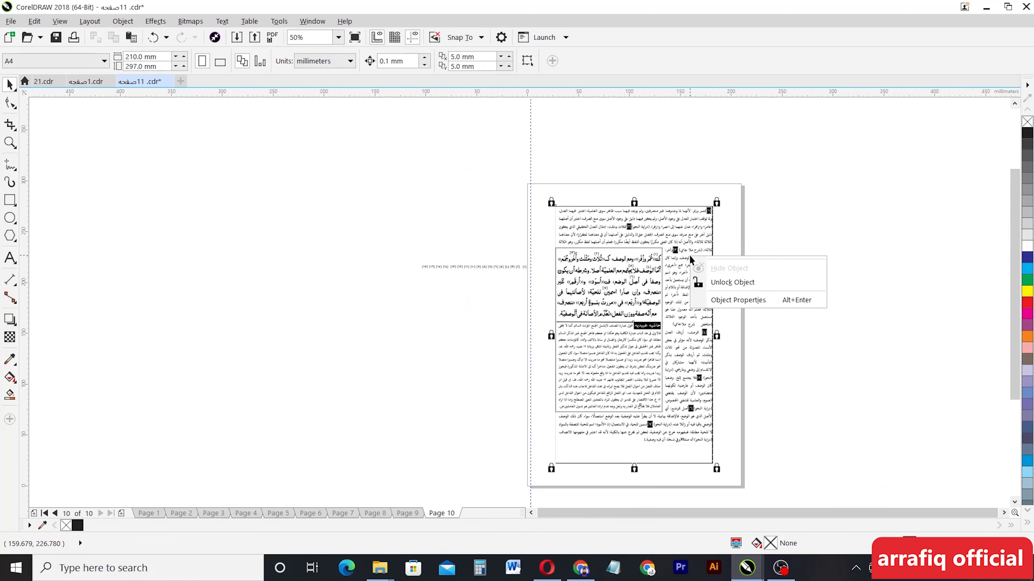
{"action": "left_click", "coordinate": [739, 282]}
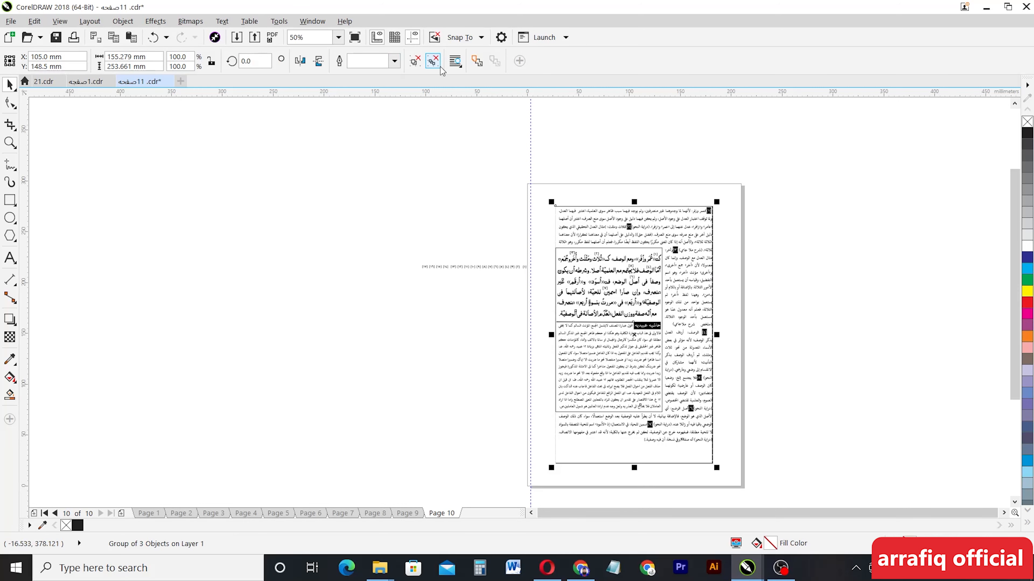
{"action": "left_click", "coordinate": [828, 224]}
{"action": "scroll", "coordinate": [591, 236], "scroll_direction": "up", "scroll_amount": 2}
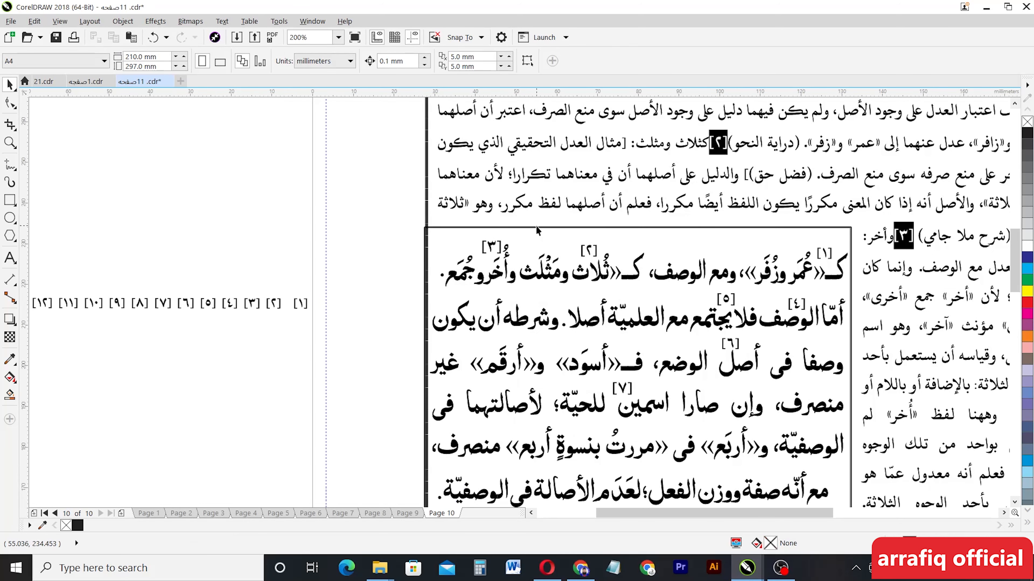
{"action": "left_click", "coordinate": [537, 227]}
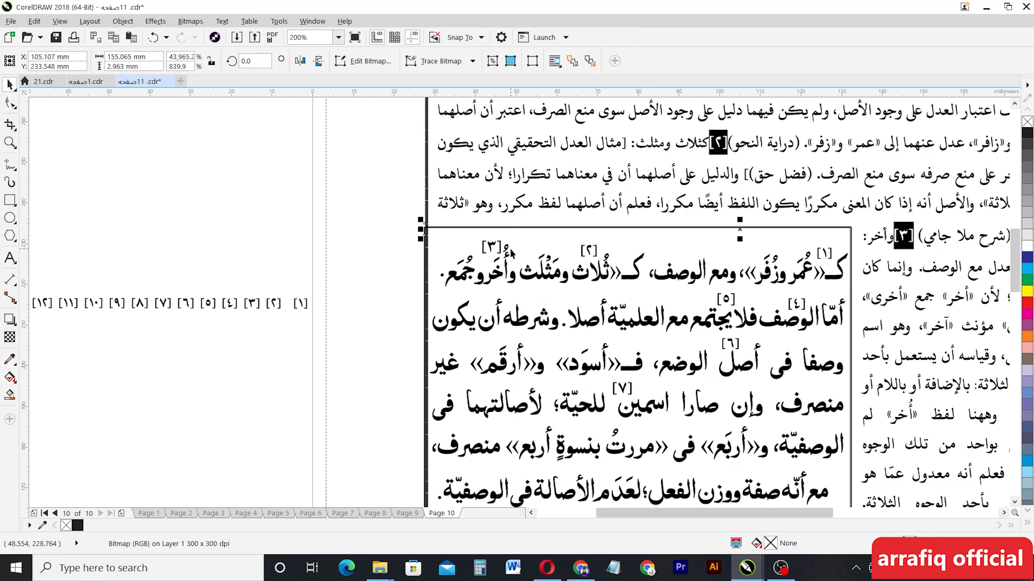
{"action": "scroll", "coordinate": [512, 252], "scroll_direction": "down", "scroll_amount": 2}
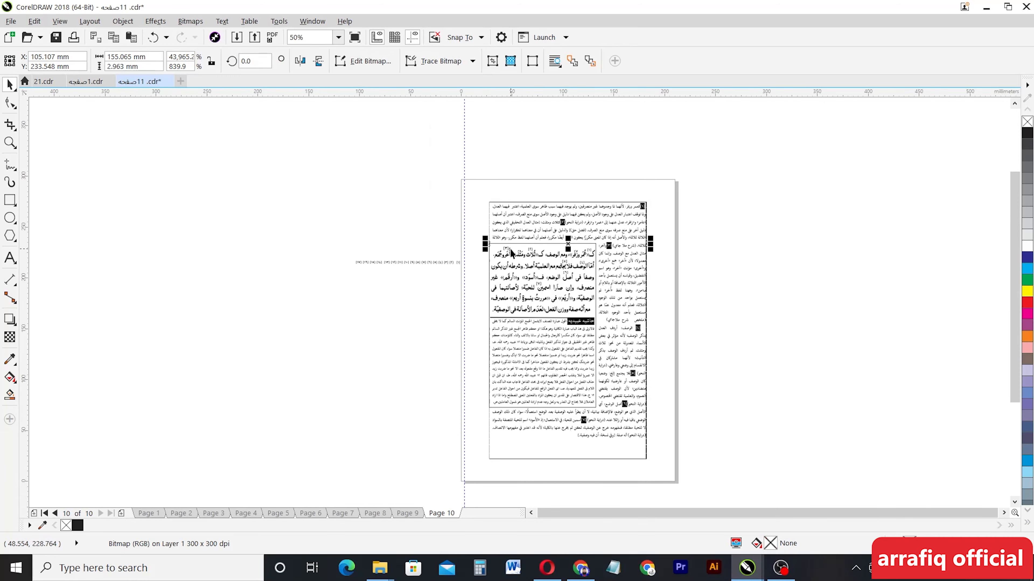
{"action": "scroll", "coordinate": [511, 253], "scroll_direction": "up", "scroll_amount": 1}
{"action": "left_click", "coordinate": [512, 245]}
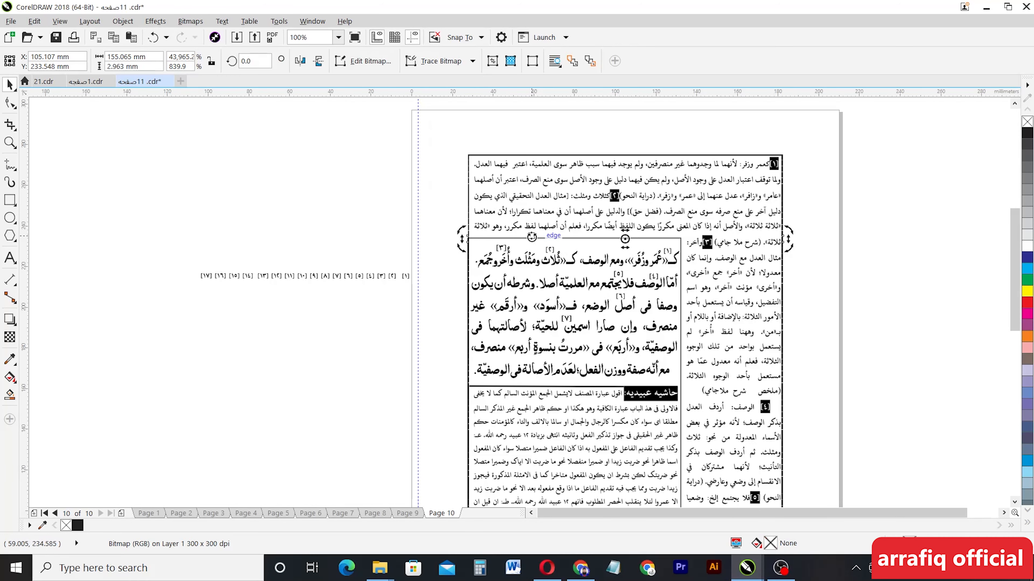
{"action": "key", "text": "Escape"}
- Nudge the frame curve around the boxed text two 0.1 mm increments to the right and deselect it
{"action": "scroll", "coordinate": [585, 245], "scroll_direction": "up", "scroll_amount": 1}
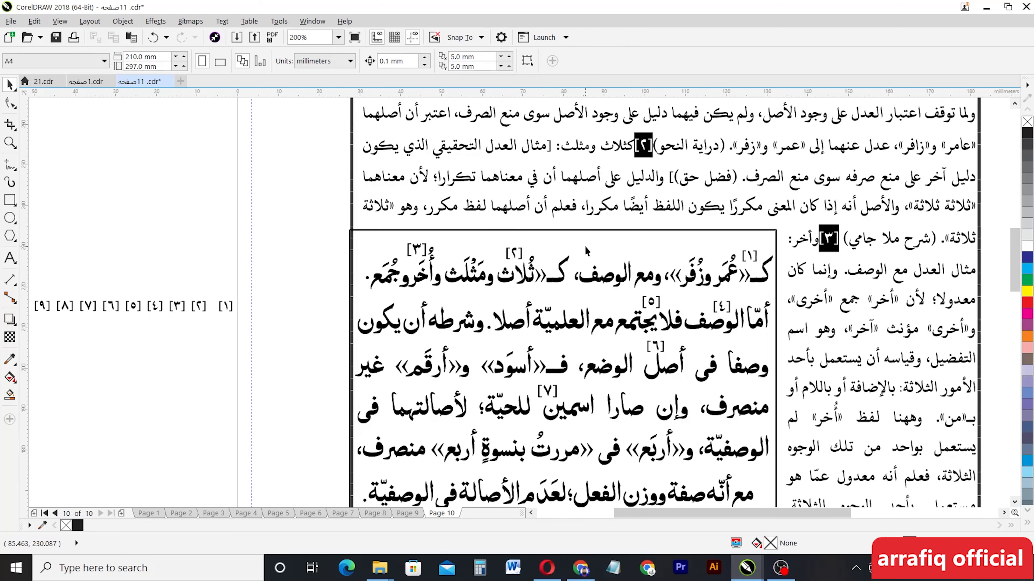
{"action": "left_click", "coordinate": [576, 231]}
{"action": "key", "text": "Right"}
{"action": "key", "text": "Right"}
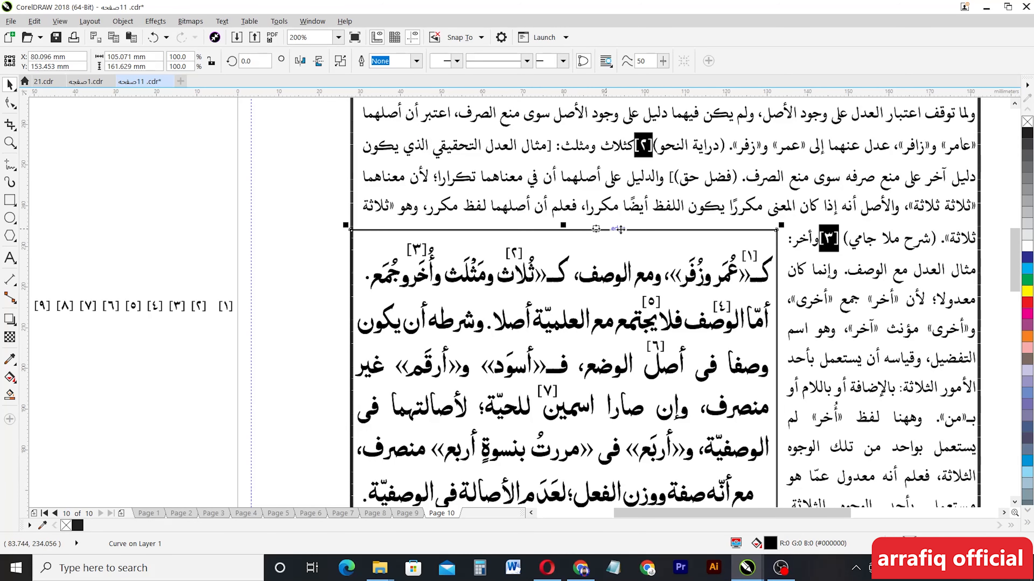
{"action": "scroll", "coordinate": [609, 264], "scroll_direction": "down", "scroll_amount": 3}
{"action": "left_click", "coordinate": [715, 340]}
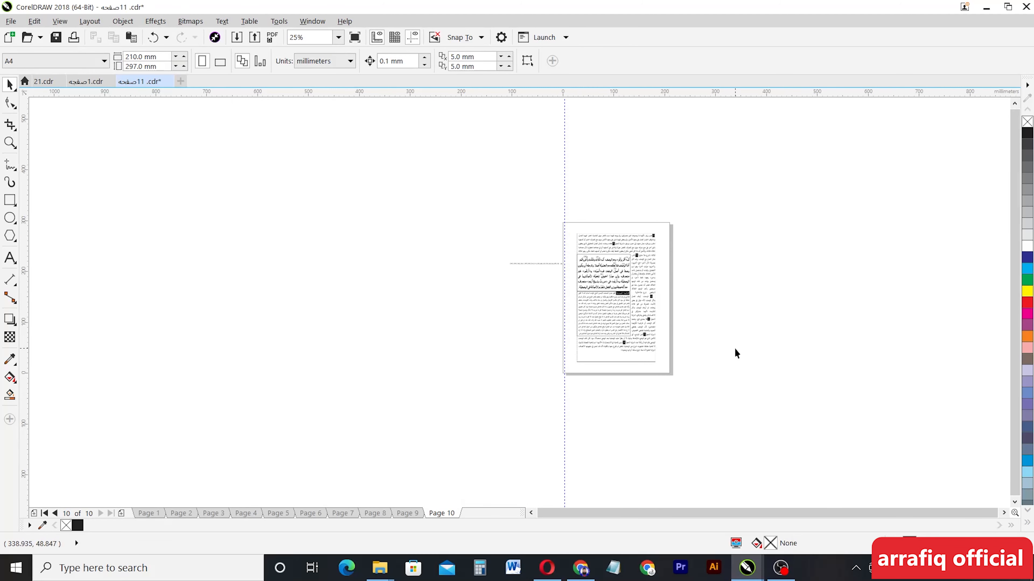
- Group all the text and frame objects on page 10 and lock the group
{"action": "left_click_drag", "start_coordinate": [724, 221], "coordinate": [570, 413]}
{"action": "key", "text": "ctrl+g"}
{"action": "right_click", "coordinate": [625, 302]}
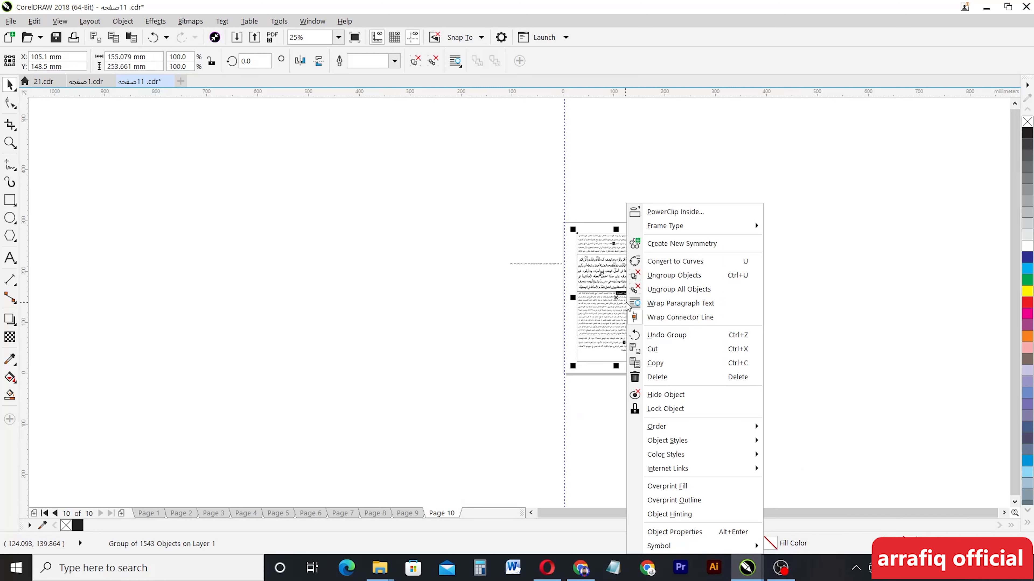
{"action": "left_click", "coordinate": [675, 411]}
{"action": "left_click", "coordinate": [677, 410]}
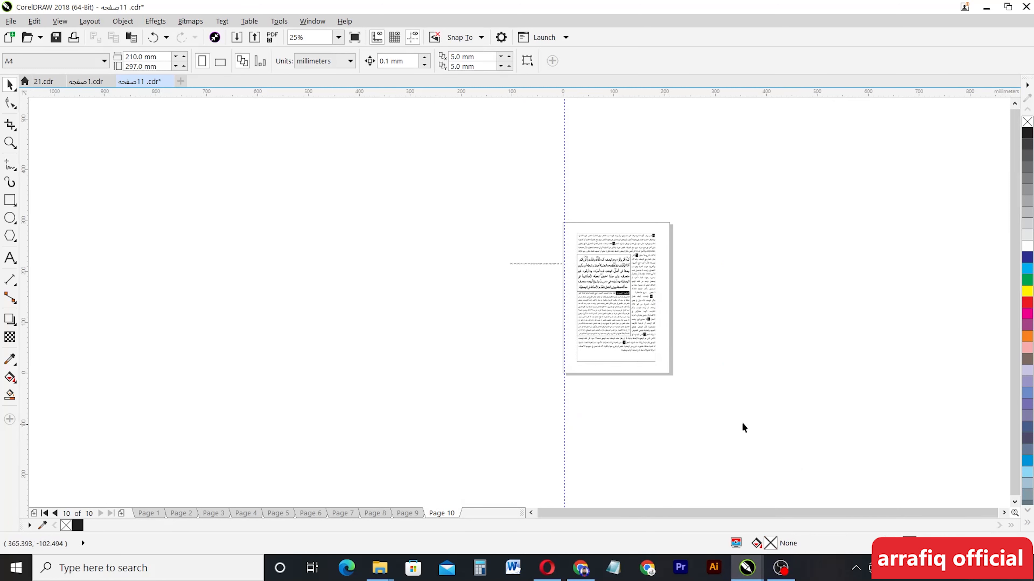